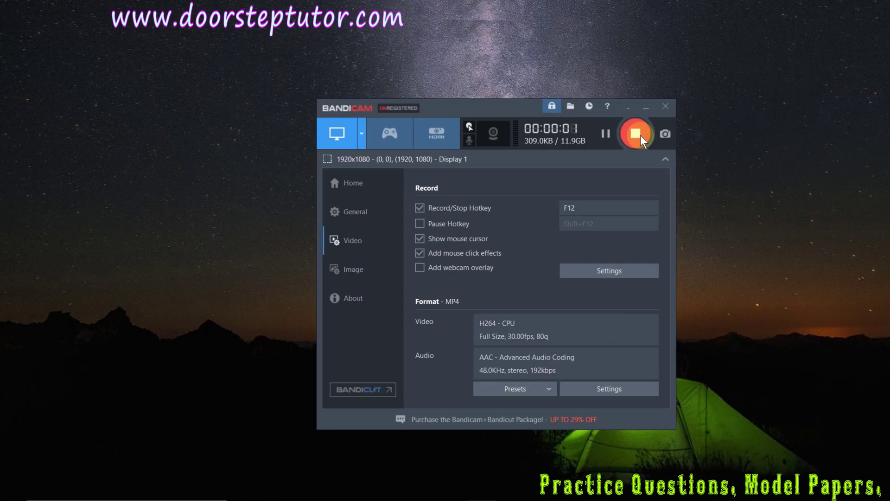
# Step: Minimize Bandicam while it keeps recording and restore the Introduction to Raster presentation
pyautogui.click(646, 107)
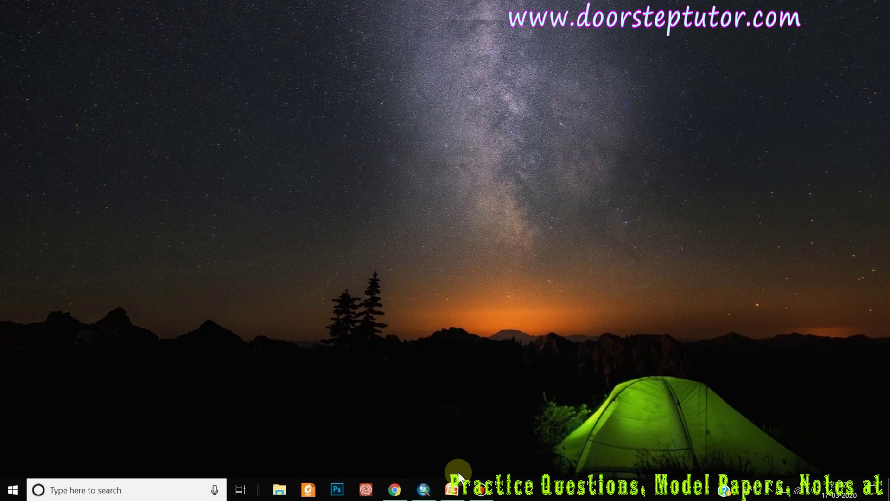
pyautogui.click(440, 493)
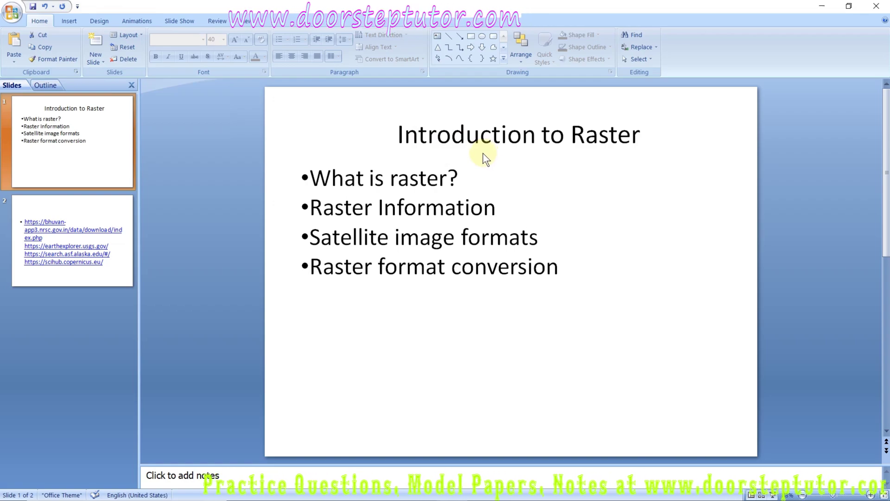
# Step: Highlight the four topics (What is raster?, Raster Information, Satellite image formats, Raster format conversion), then minimize PowerPoint
pyautogui.click(319, 179)
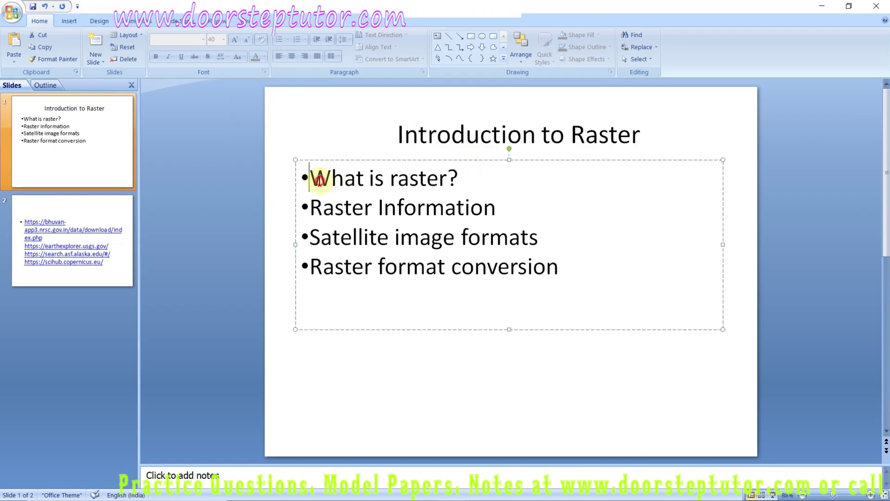
pyautogui.moveTo(319, 179); pyautogui.dragTo(466, 178)
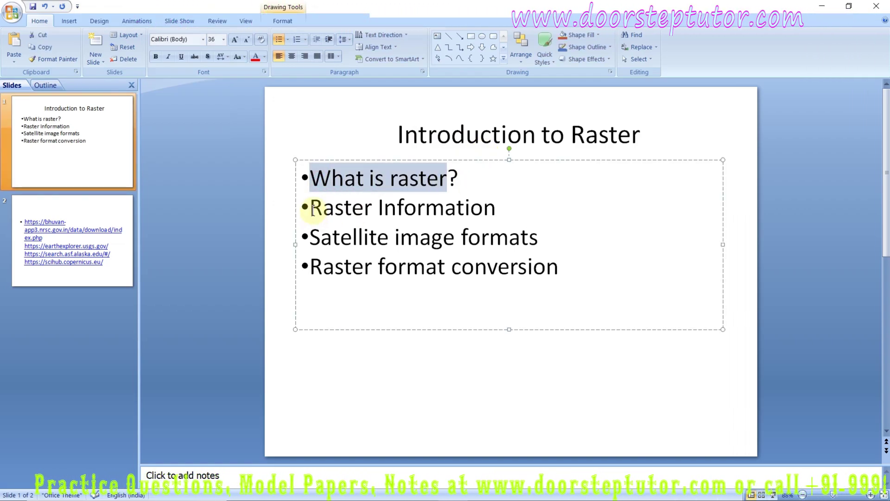
pyautogui.moveTo(312, 210); pyautogui.dragTo(482, 207)
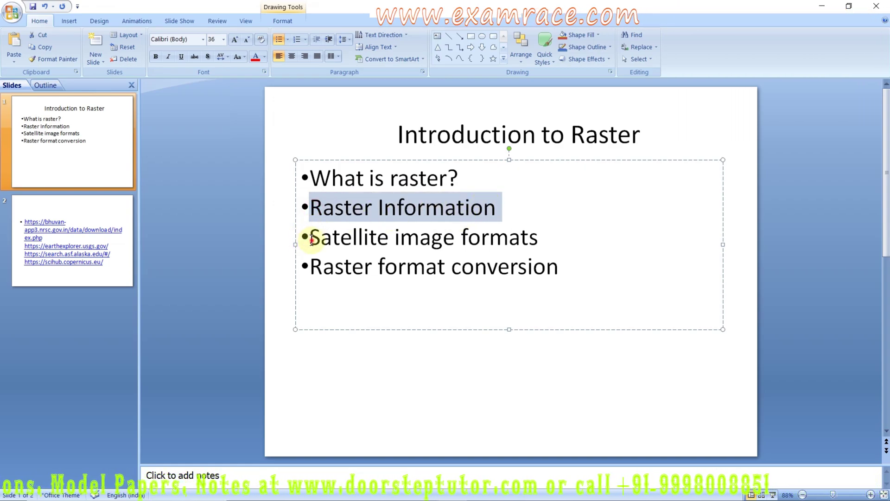
pyautogui.moveTo(313, 238); pyautogui.dragTo(496, 243)
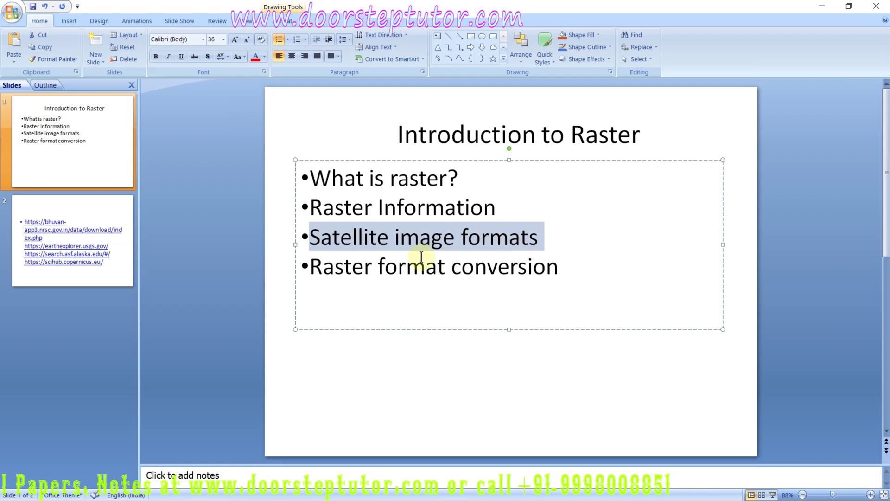
pyautogui.moveTo(313, 269); pyautogui.dragTo(523, 284)
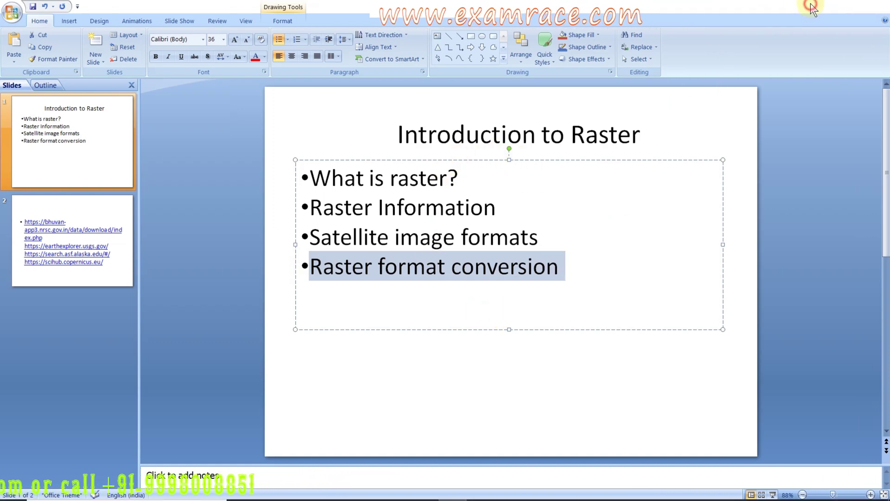
pyautogui.click(822, 5)
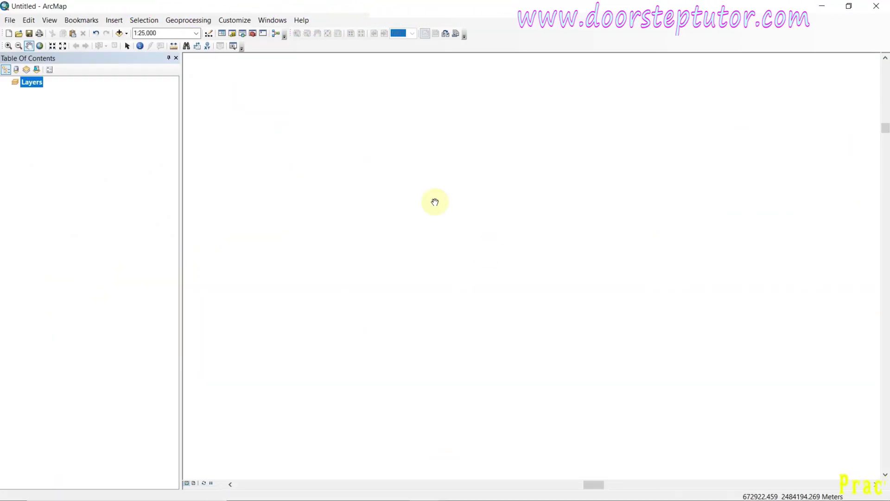
# Step: In Catalog, browse Folder Connections to F:\examrace\Processed and drag Layer_stack.img onto the map
pyautogui.click(232, 33)
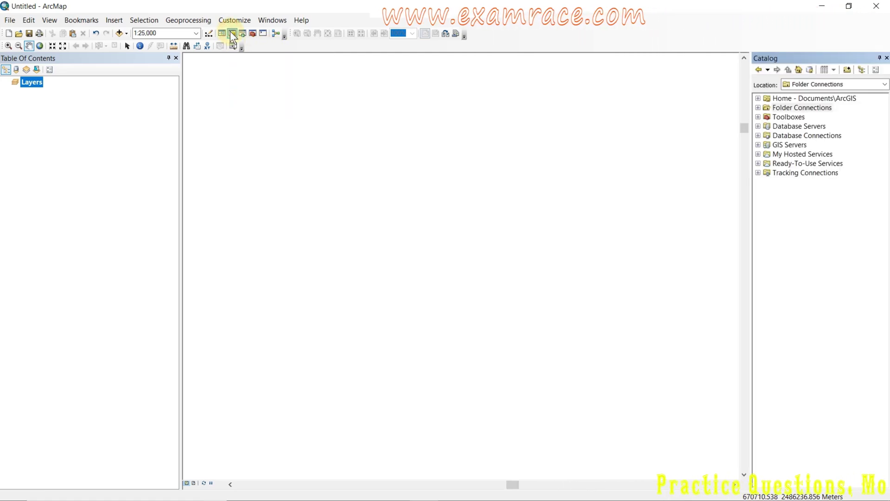
pyautogui.click(758, 109)
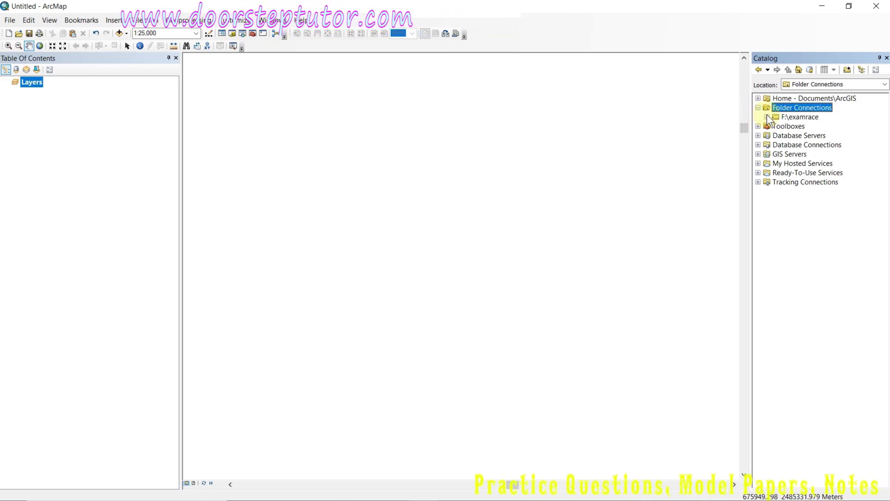
pyautogui.click(767, 116)
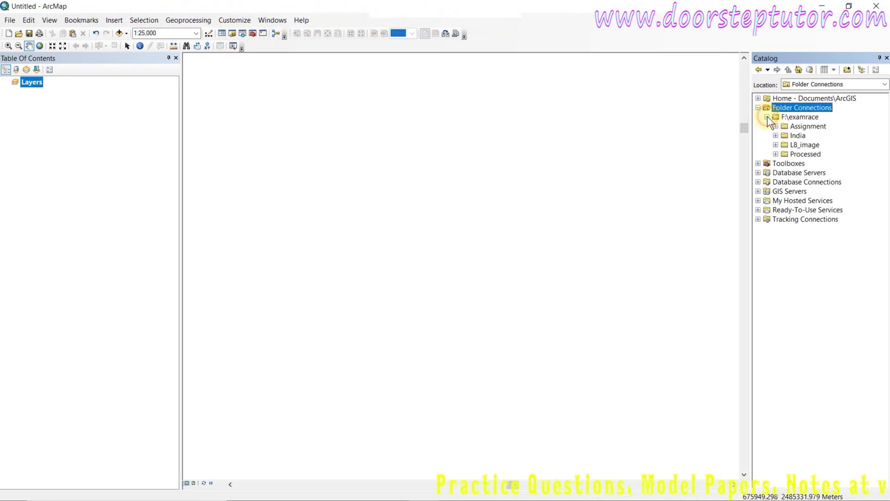
pyautogui.click(776, 154)
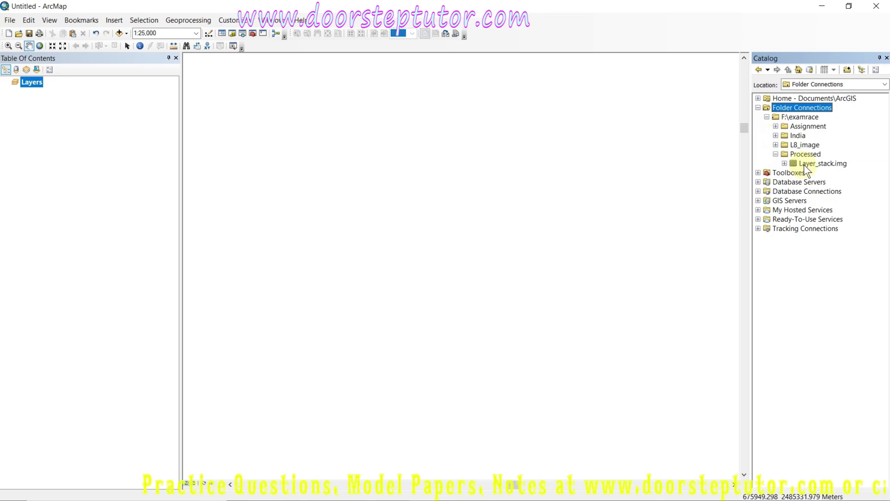
pyautogui.moveTo(805, 164)
pyautogui.mouseDown()
pyautogui.moveTo(585, 181)
pyautogui.moveTo(520, 173)
pyautogui.mouseUp()
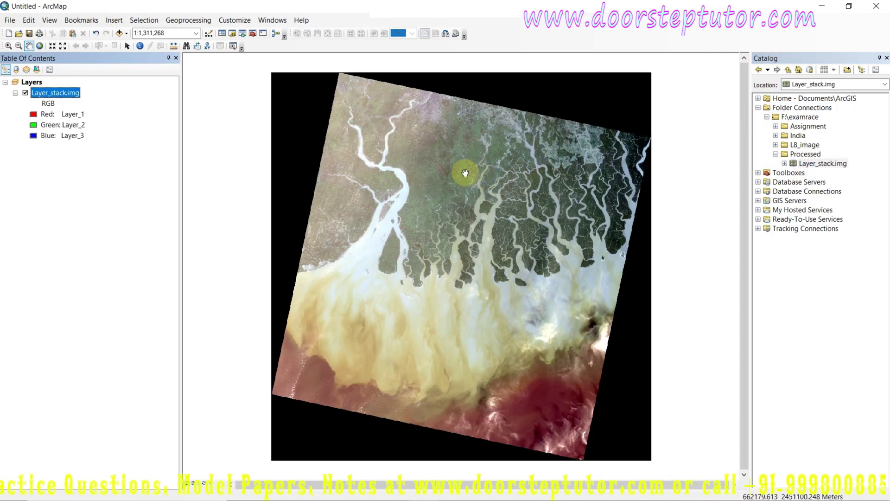
pyautogui.scroll(-2, 459, 164)
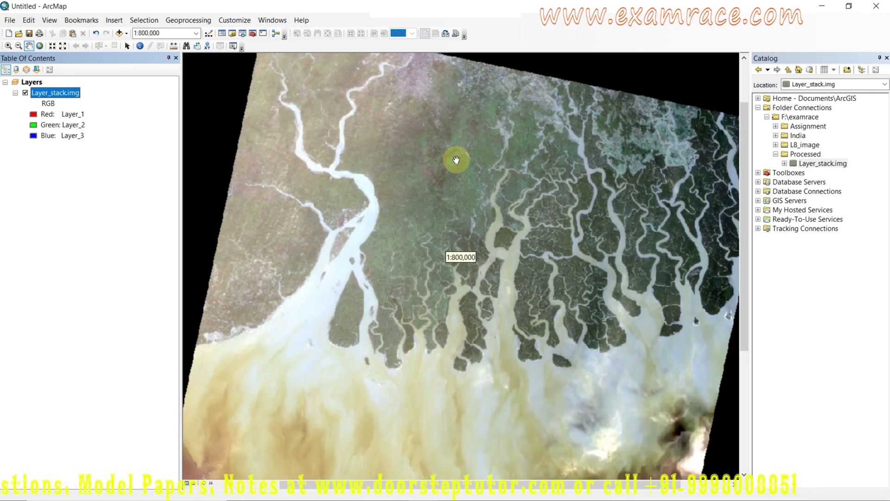
pyautogui.scroll(1, 456, 159)
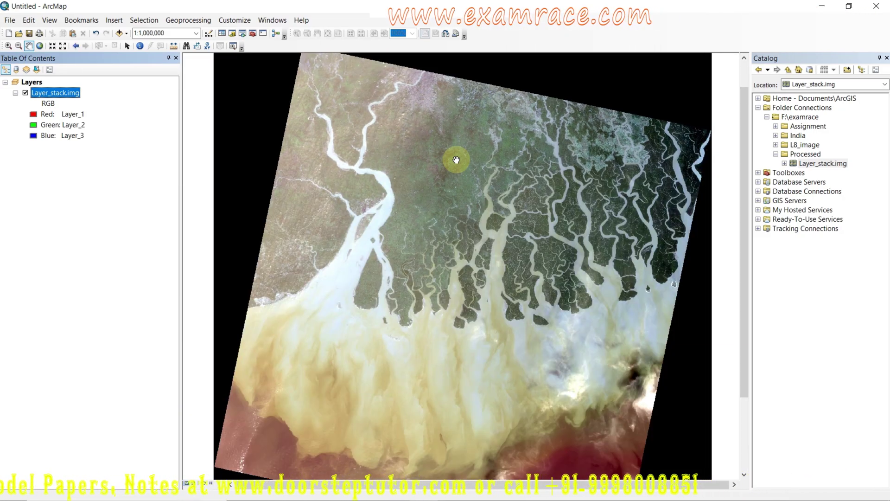
pyautogui.moveTo(447, 168); pyautogui.dragTo(443, 199)
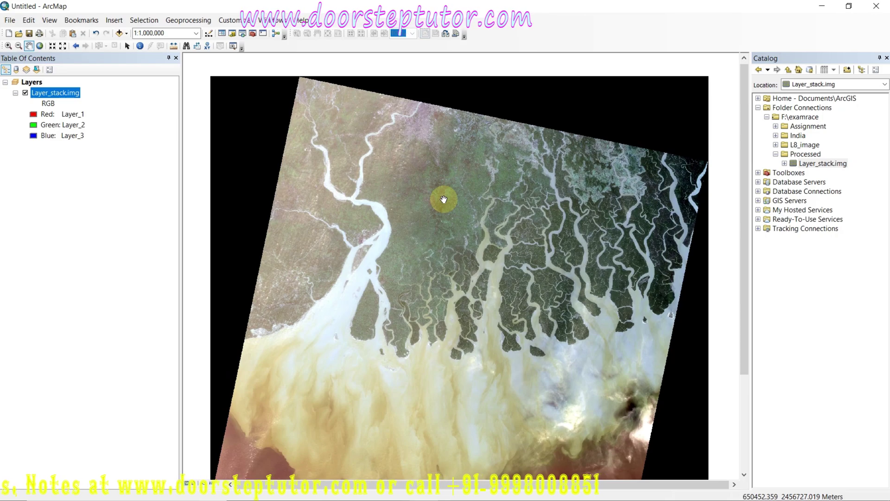
pyautogui.moveTo(455, 229); pyautogui.dragTo(449, 223)
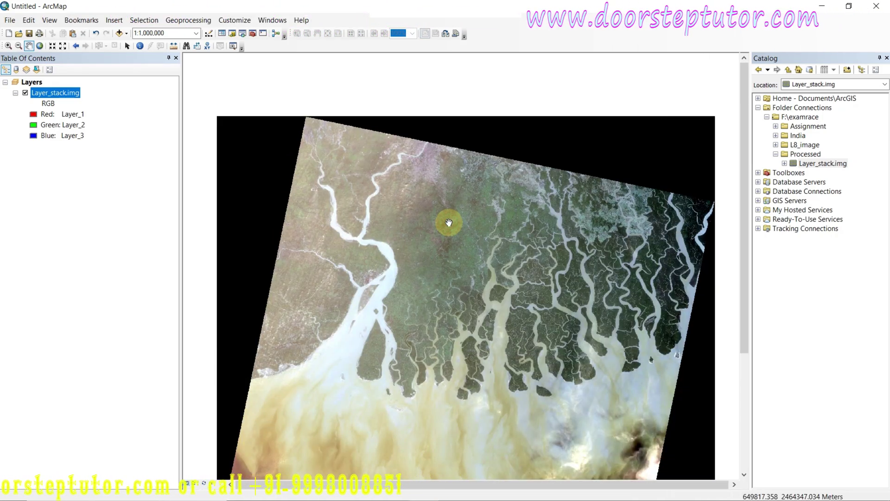
pyautogui.moveTo(457, 260); pyautogui.dragTo(452, 253)
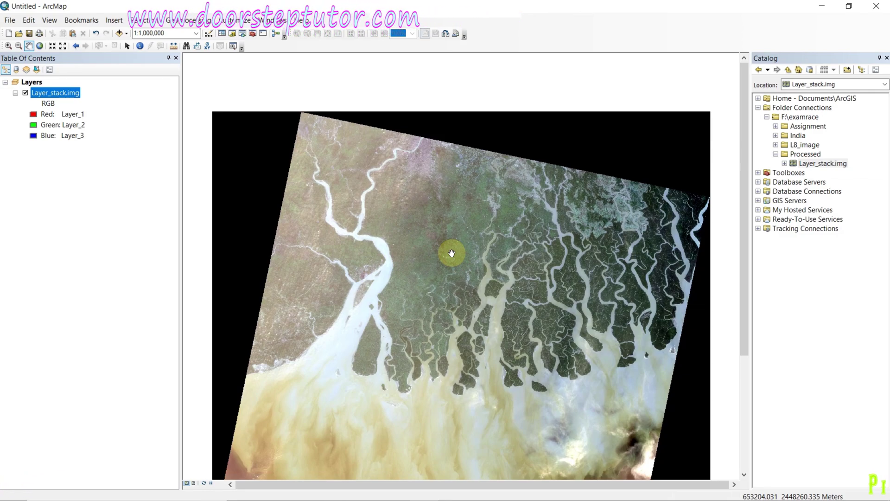
pyautogui.moveTo(461, 274); pyautogui.dragTo(472, 251)
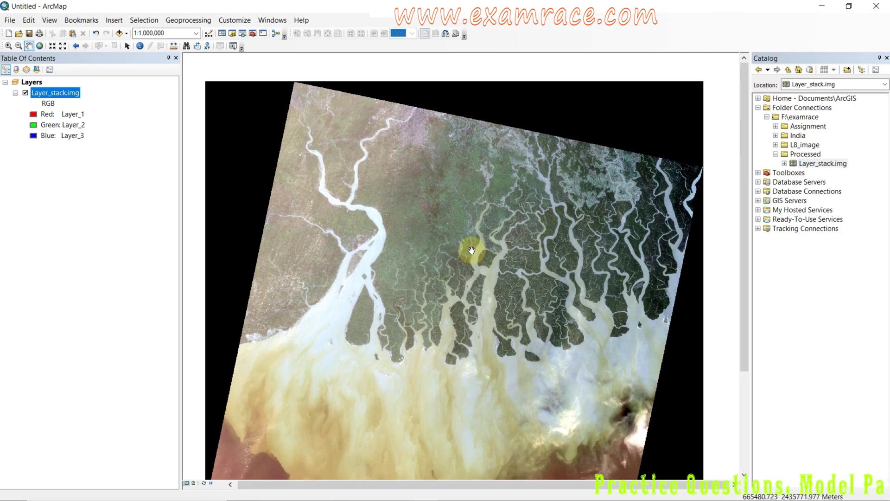
pyautogui.moveTo(472, 250); pyautogui.dragTo(467, 240)
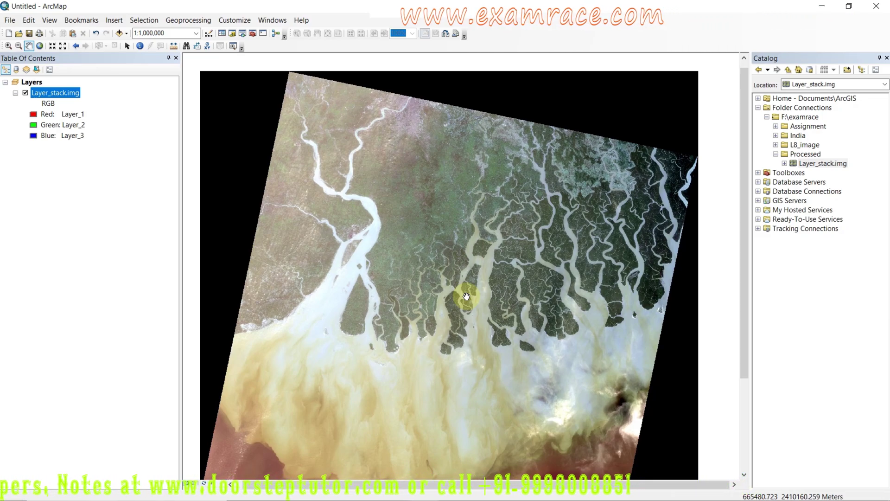
pyautogui.moveTo(470, 316)
pyautogui.mouseDown()
pyautogui.moveTo(471, 292)
pyautogui.moveTo(455, 291)
pyautogui.moveTo(468, 303)
pyautogui.mouseUp()
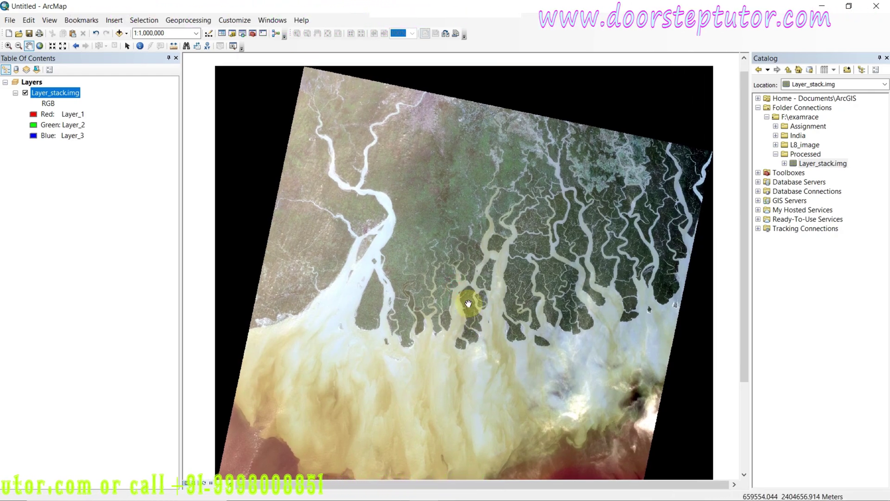
pyautogui.moveTo(472, 277); pyautogui.dragTo(472, 285)
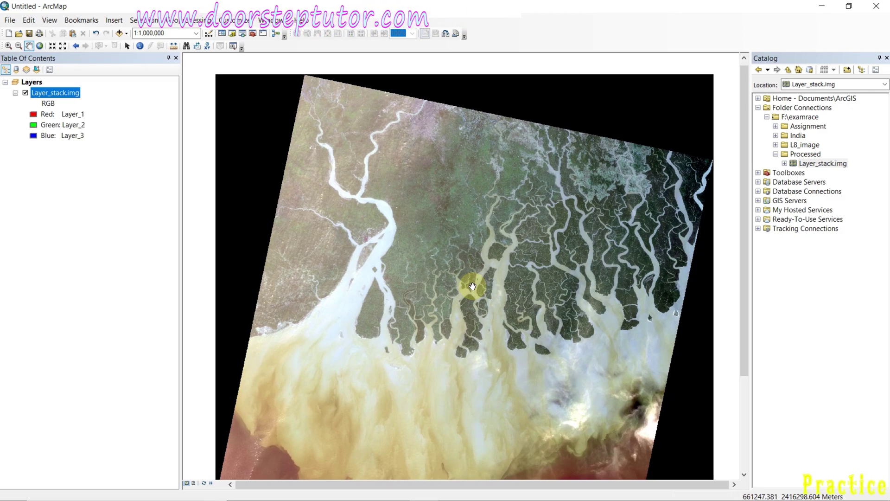
# Step: Set Layer_stack.img's RGB Composite to Red Layer_4, Green Layer_3, Blue Layer_2 with 0,0,0 background, and apply
pyautogui.rightClick(63, 93)
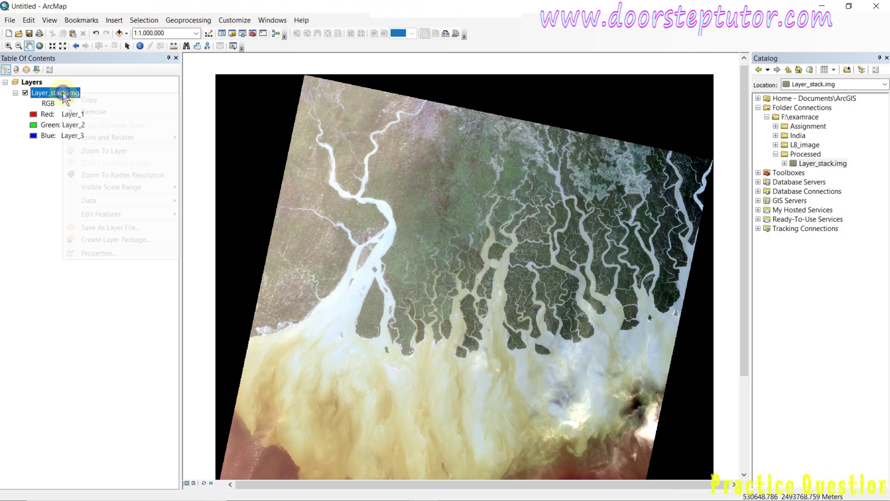
pyautogui.click(91, 252)
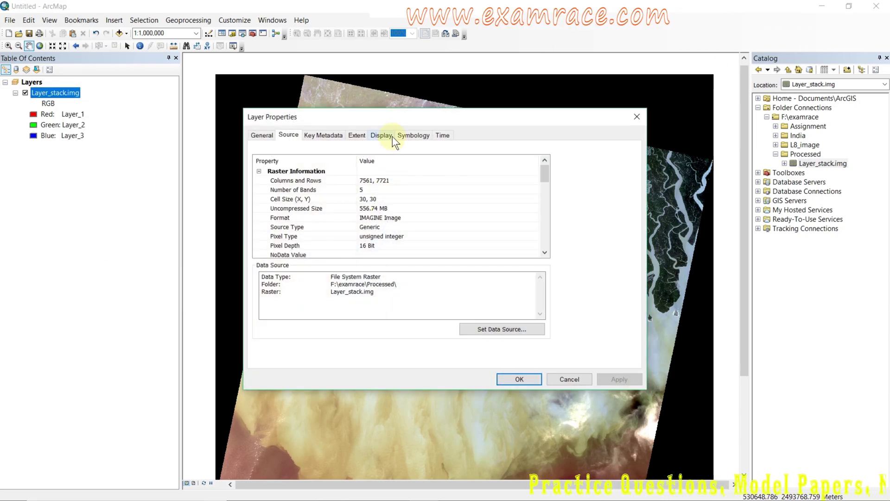
pyautogui.click(402, 133)
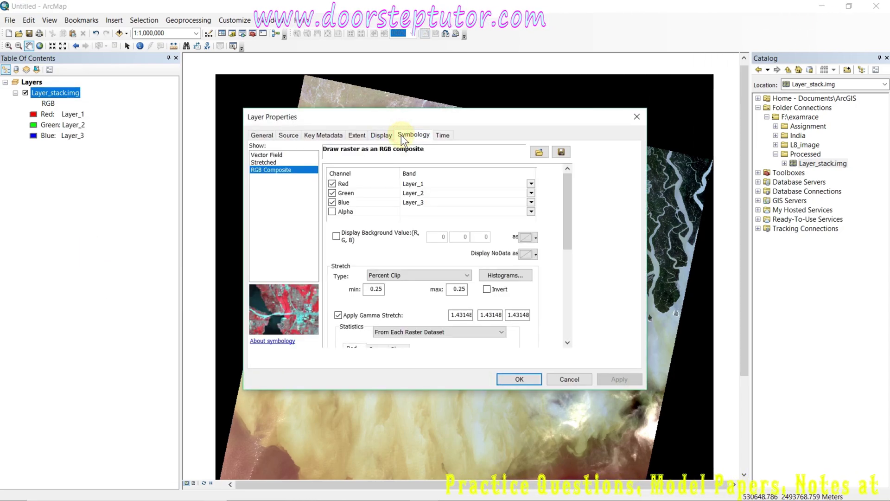
pyautogui.click(410, 182)
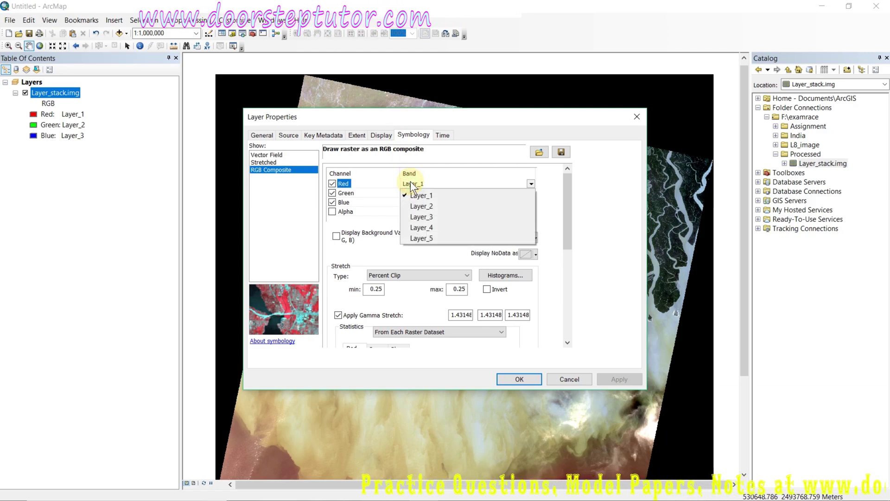
pyautogui.click(409, 226)
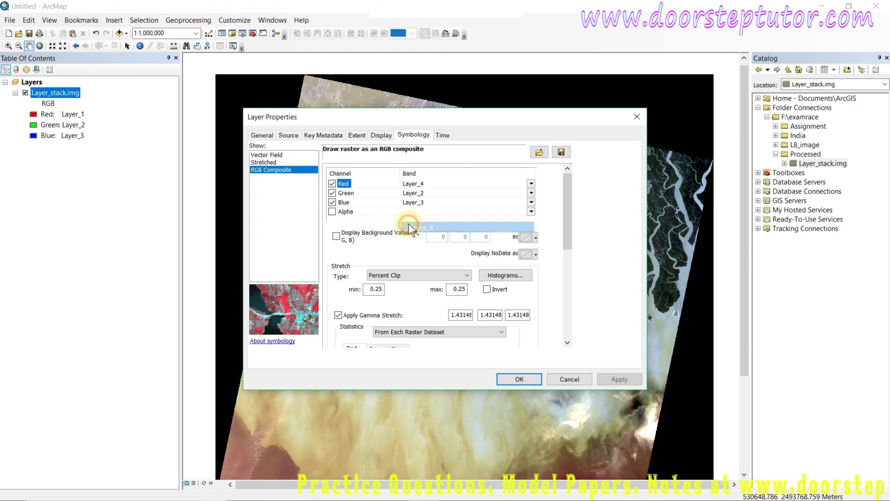
pyautogui.click(423, 191)
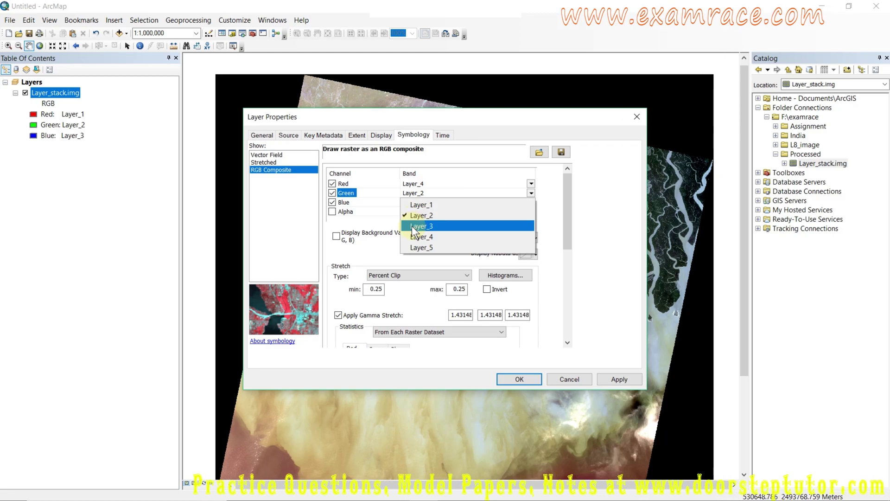
pyautogui.click(412, 224)
pyautogui.click(424, 203)
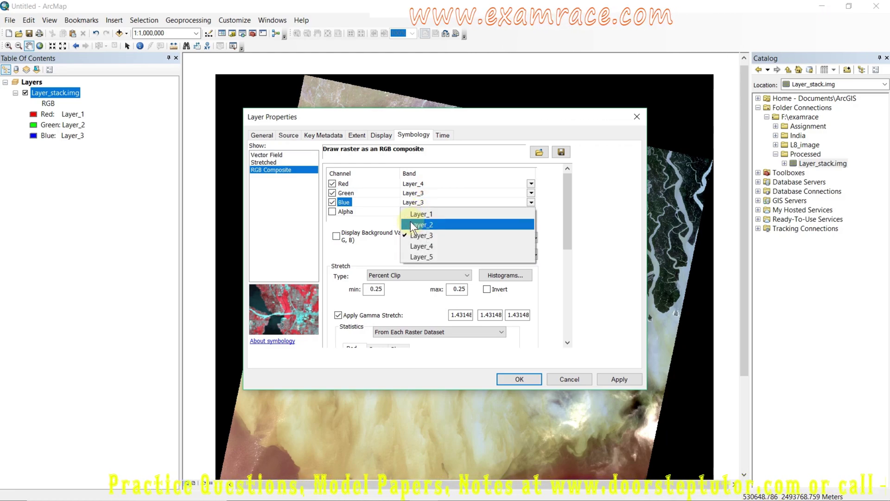
pyautogui.click(410, 221)
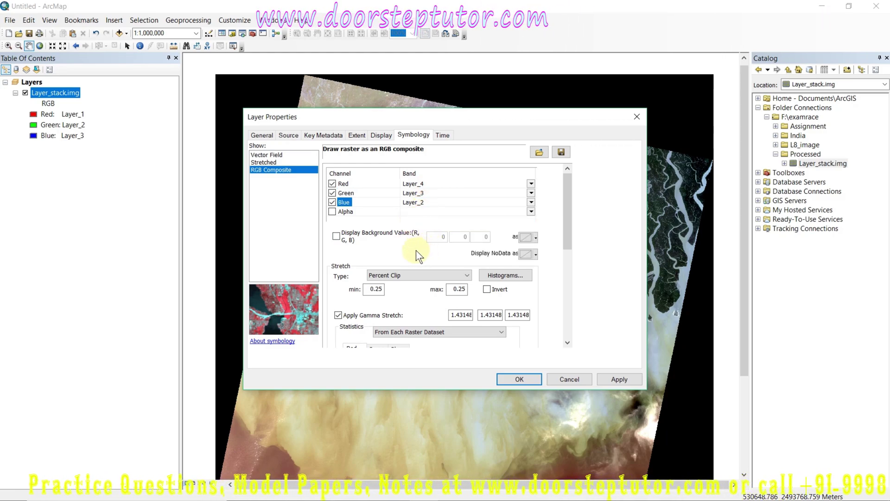
pyautogui.click(336, 237)
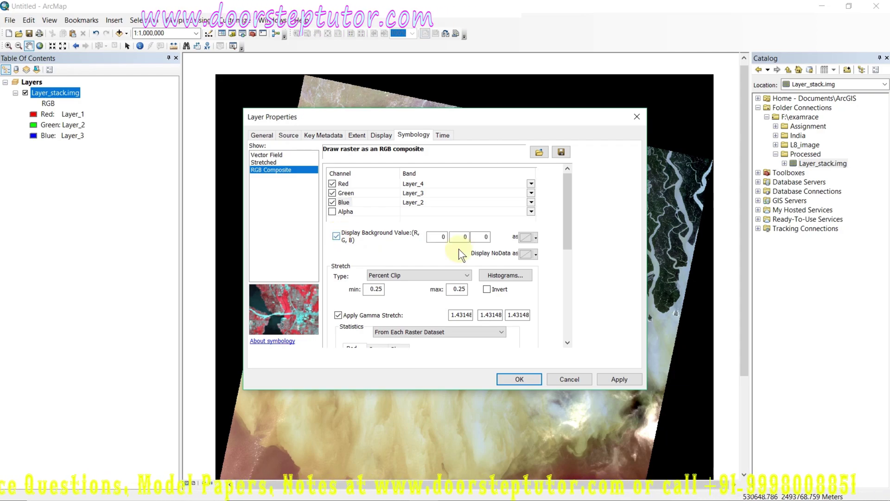
pyautogui.click(603, 379)
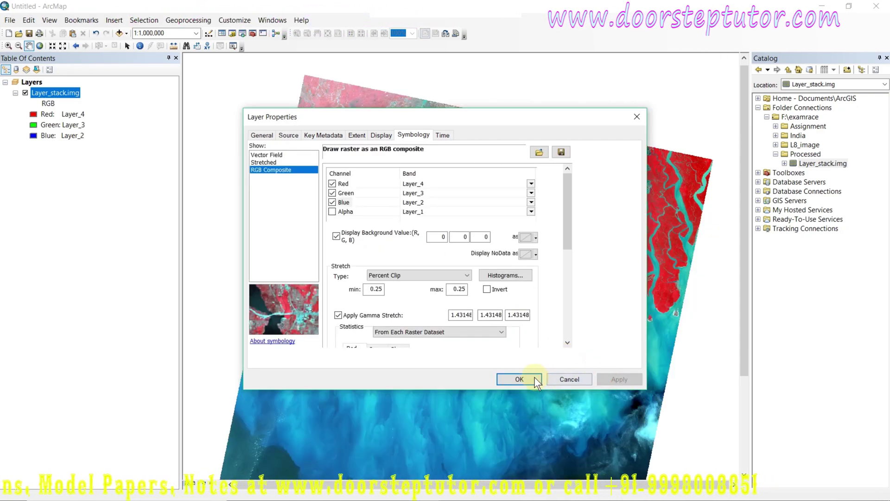
pyautogui.click(534, 379)
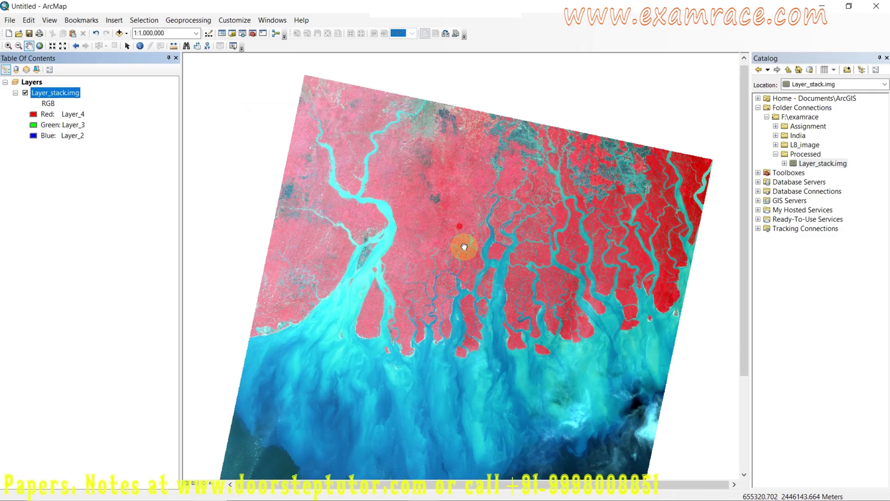
pyautogui.moveTo(467, 270); pyautogui.dragTo(463, 244)
pyautogui.moveTo(452, 192); pyautogui.dragTo(449, 204)
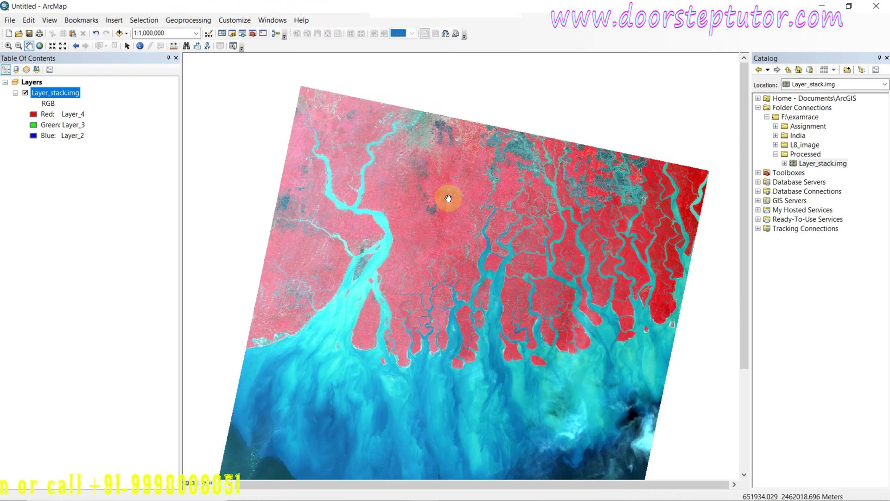
pyautogui.scroll(2, 450, 202)
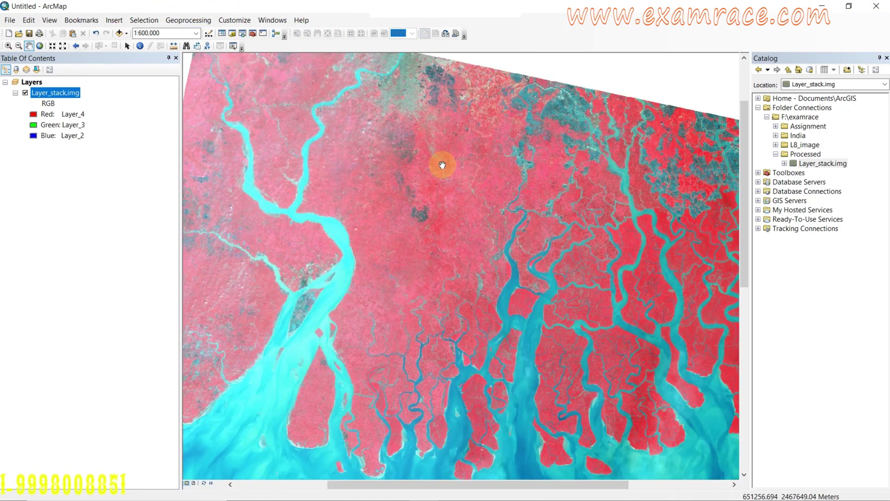
pyautogui.moveTo(413, 221); pyautogui.dragTo(424, 185)
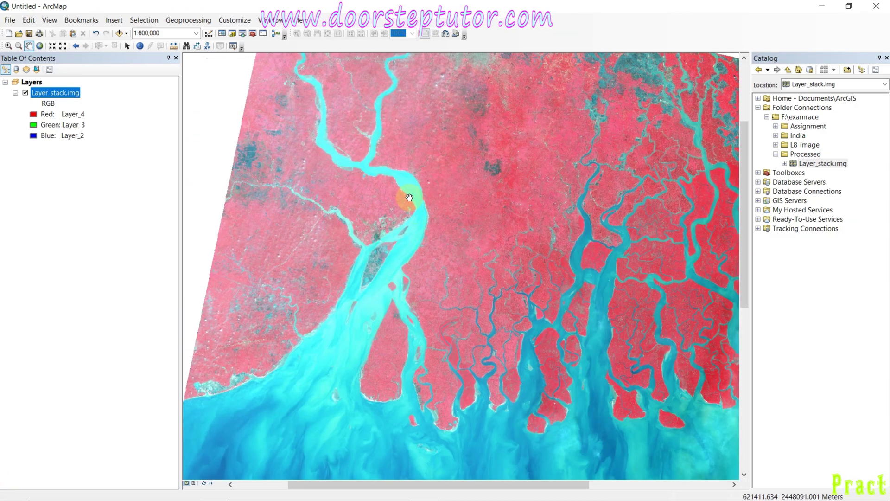
pyautogui.moveTo(415, 189); pyautogui.dragTo(419, 205)
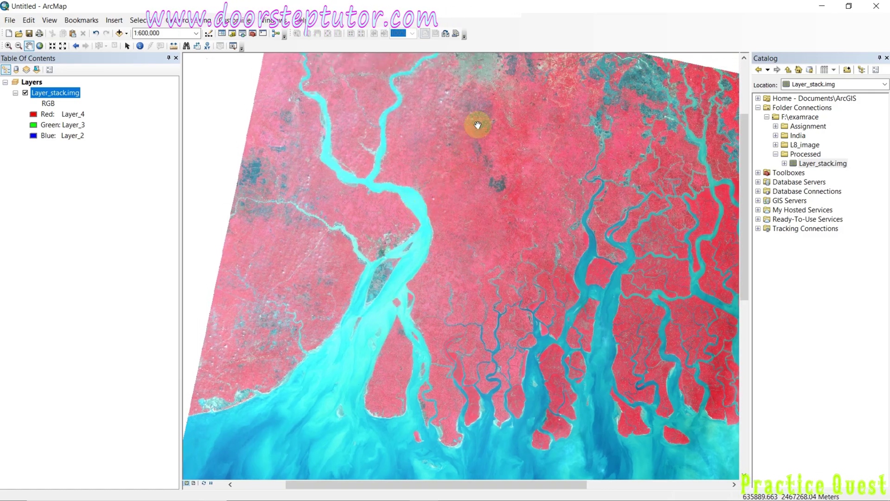
pyautogui.moveTo(479, 124); pyautogui.dragTo(469, 192)
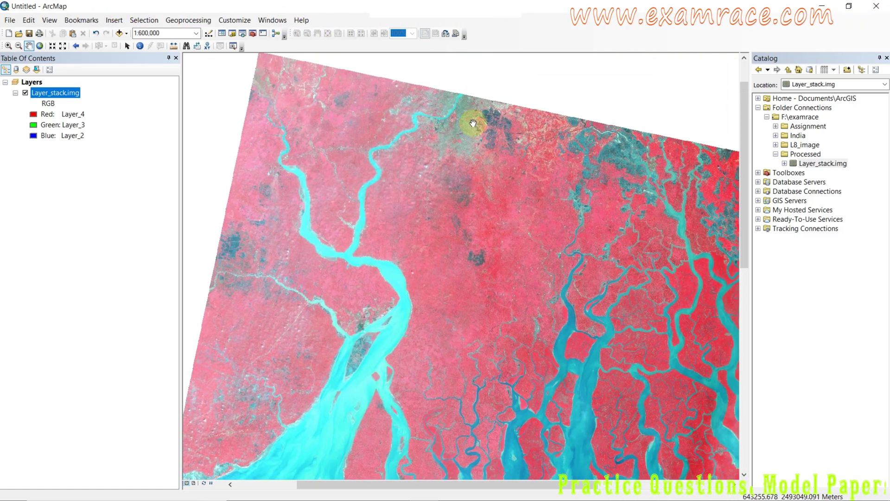
pyautogui.moveTo(472, 134); pyautogui.dragTo(461, 135)
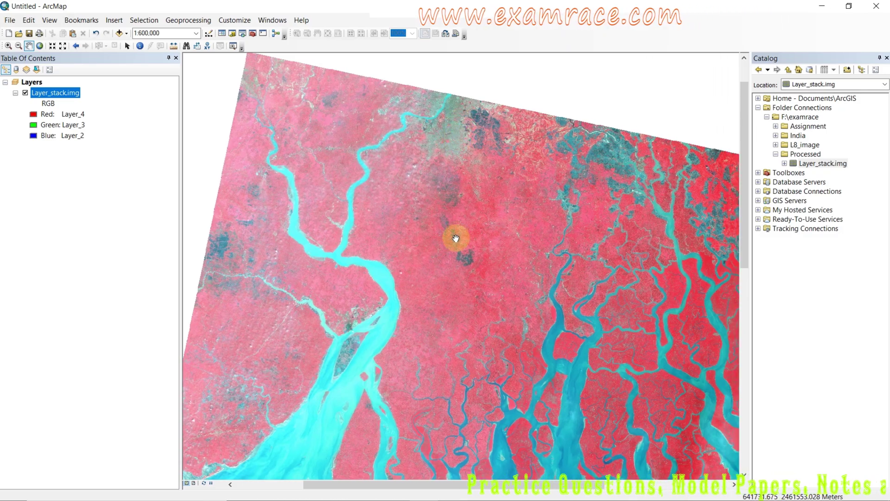
pyautogui.scroll(2, 456, 238)
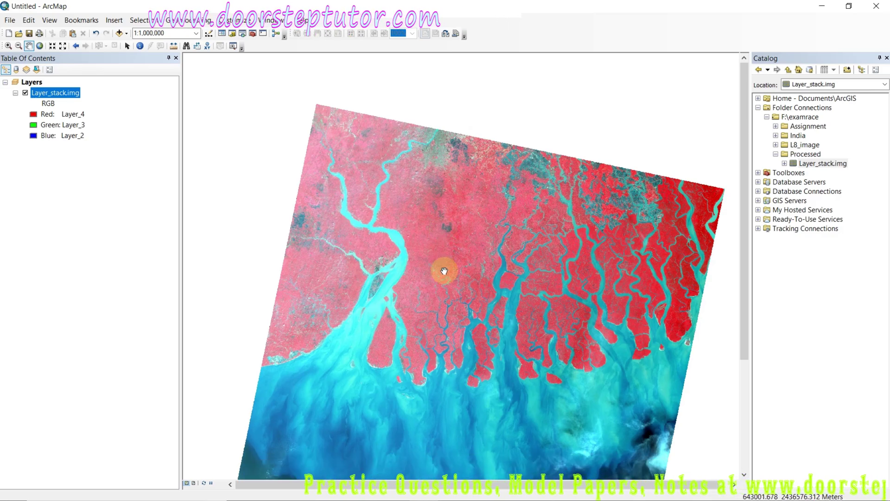
pyautogui.moveTo(444, 270); pyautogui.dragTo(460, 265)
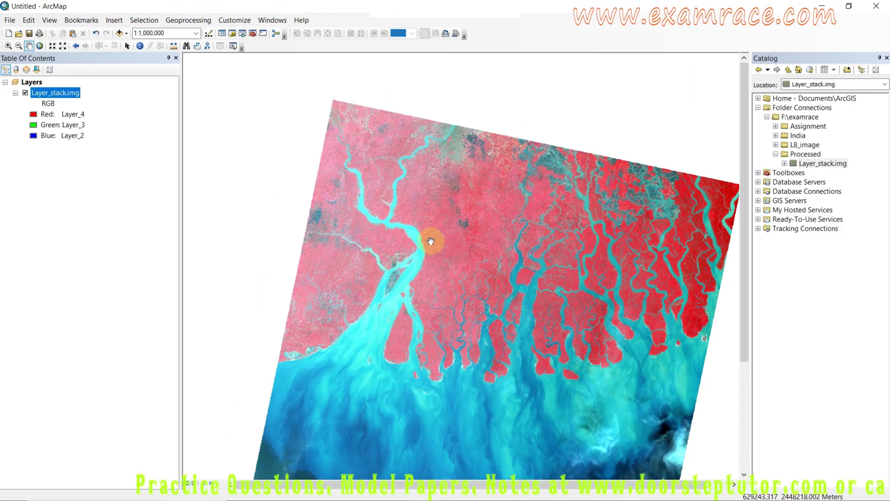
pyautogui.moveTo(456, 280); pyautogui.dragTo(436, 254)
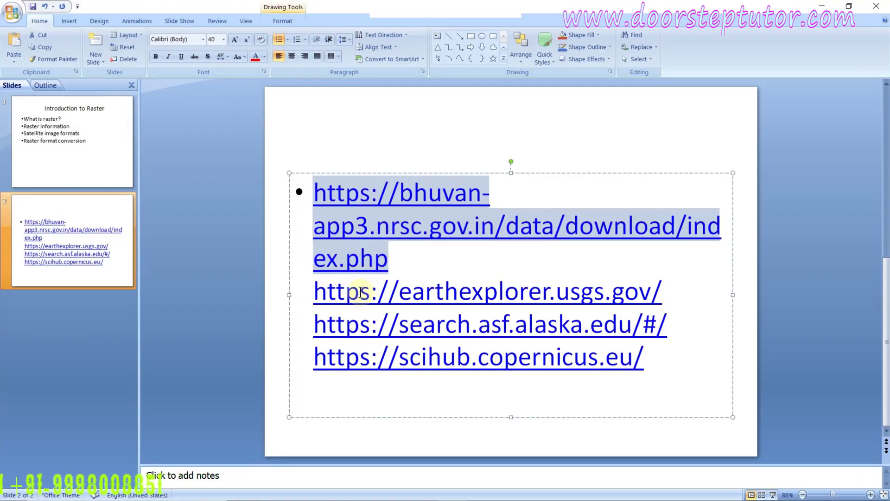
pyautogui.click(317, 295)
pyautogui.moveTo(317, 294); pyautogui.dragTo(559, 340)
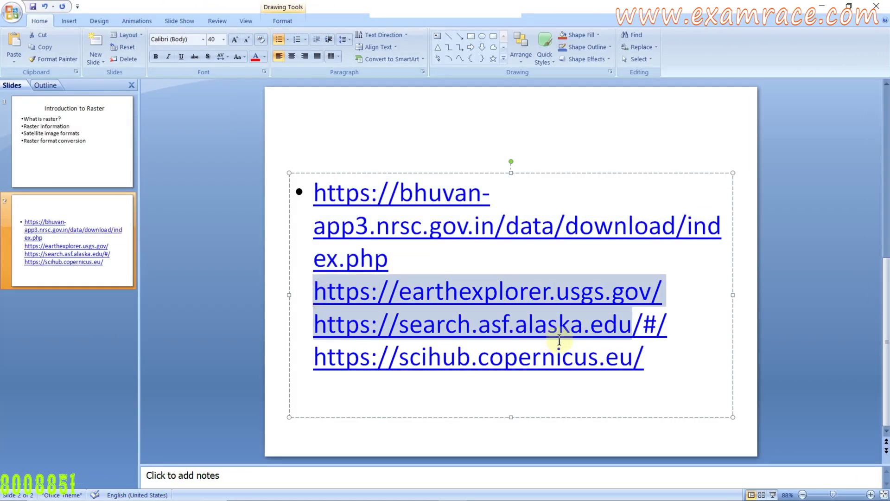
pyautogui.click(603, 332)
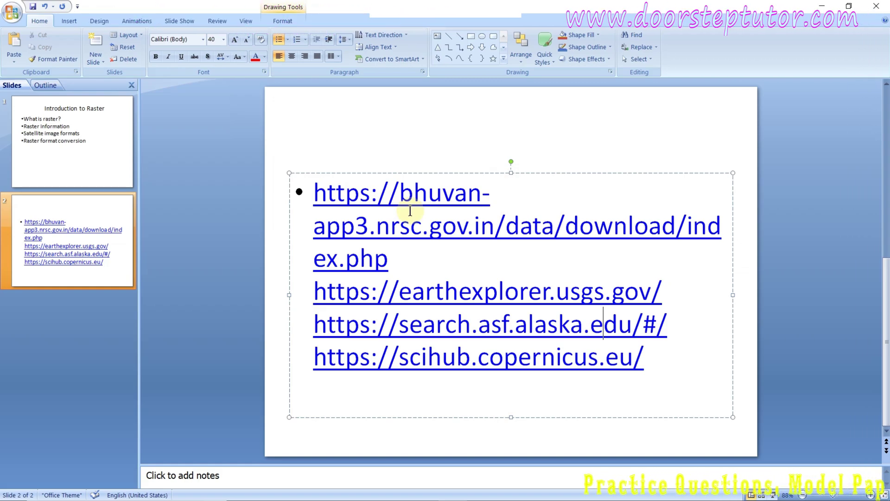
# Step: Return to the map, nudge the image up, and open the Source tab of Layer_stack.img's properties
pyautogui.click(829, 4)
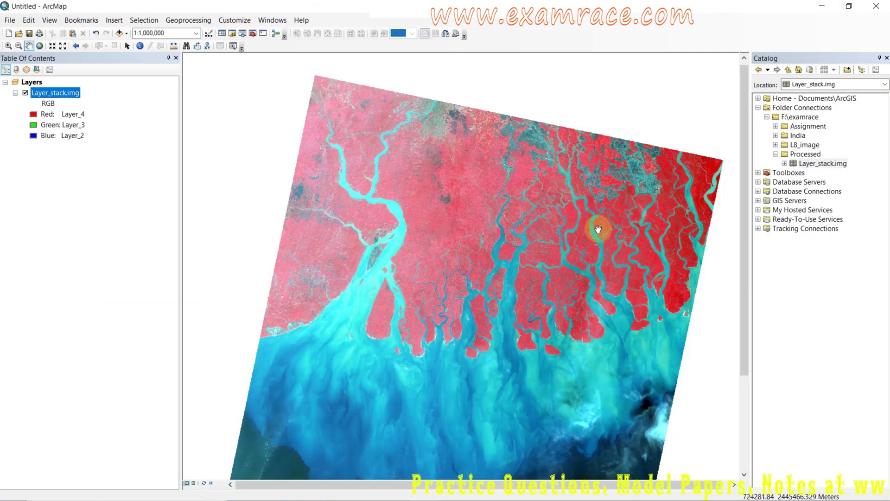
pyautogui.moveTo(552, 227); pyautogui.dragTo(522, 246)
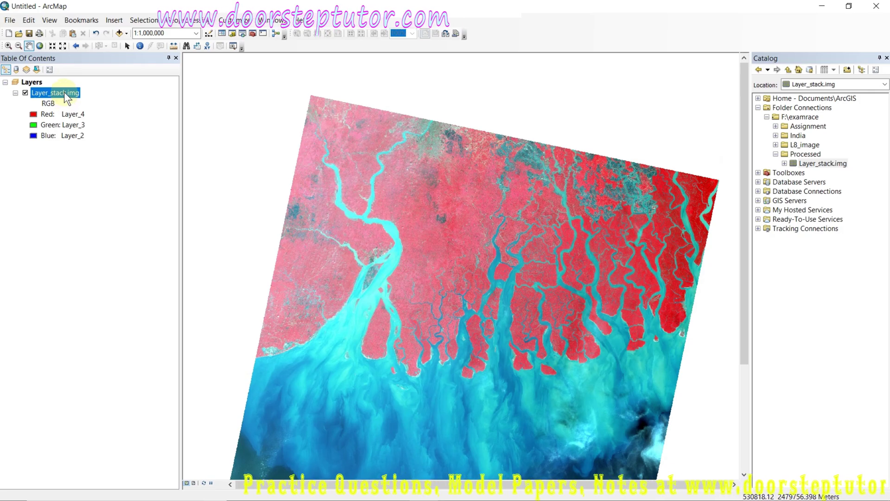
pyautogui.rightClick(65, 95)
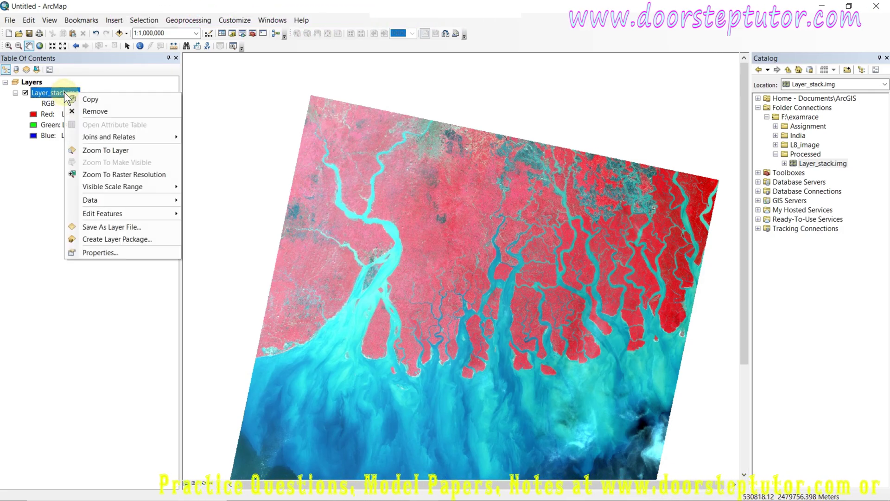
pyautogui.click(82, 248)
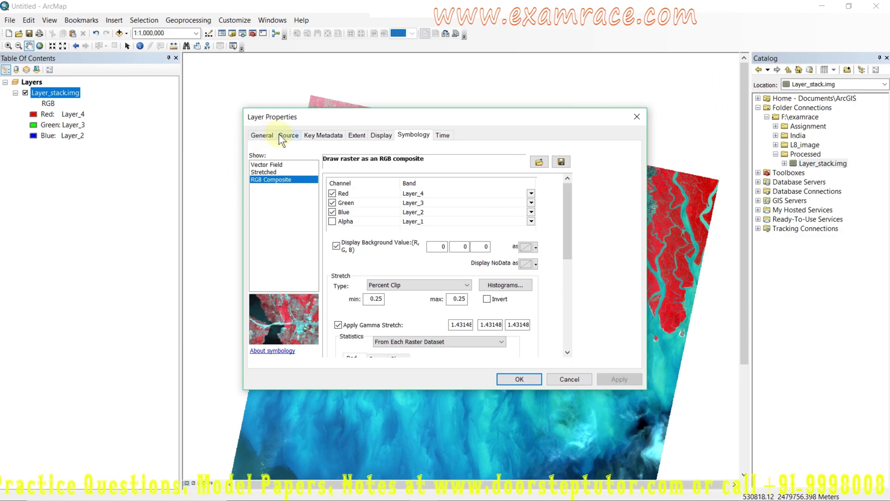
pyautogui.click(280, 135)
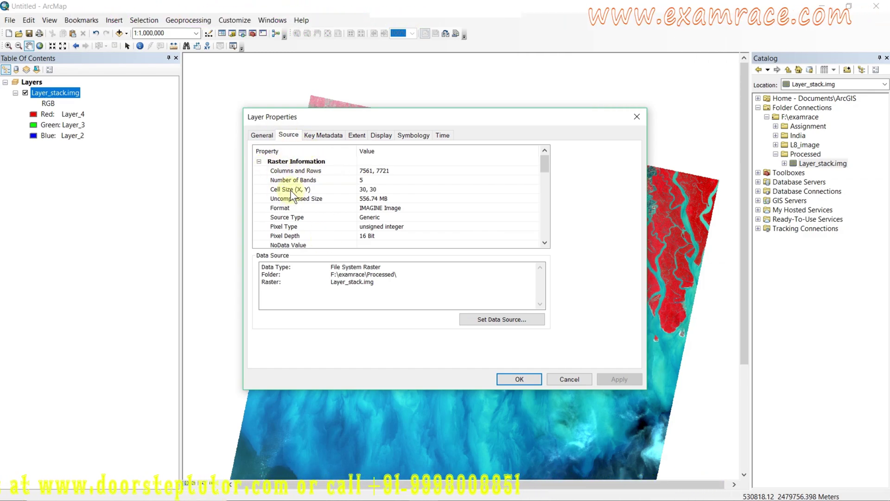
pyautogui.click(267, 172)
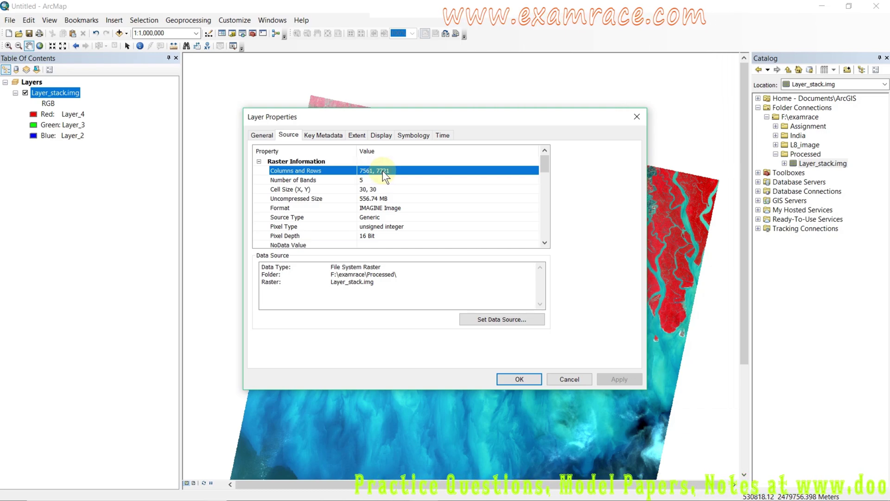
pyautogui.click(298, 182)
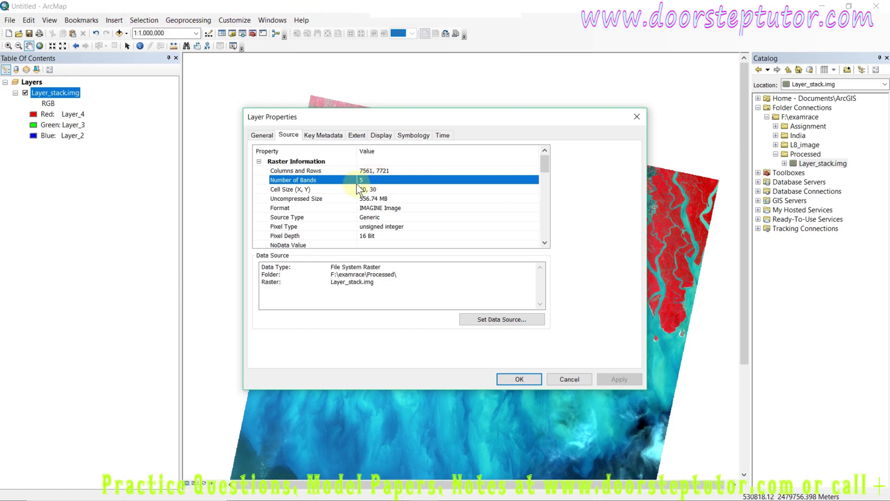
pyautogui.click(339, 188)
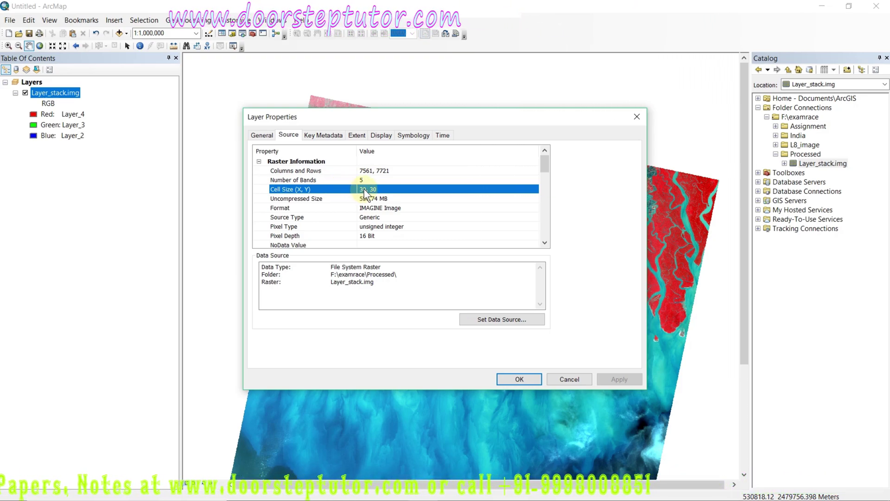
pyautogui.click(545, 242)
pyautogui.click(545, 242)
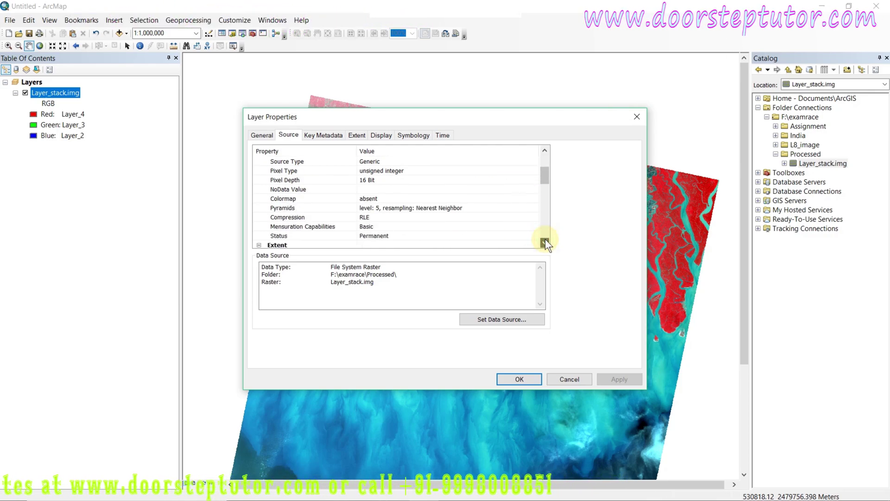
pyautogui.click(545, 242)
pyautogui.click(544, 242)
pyautogui.click(545, 242)
pyautogui.click(544, 242)
pyautogui.click(545, 242)
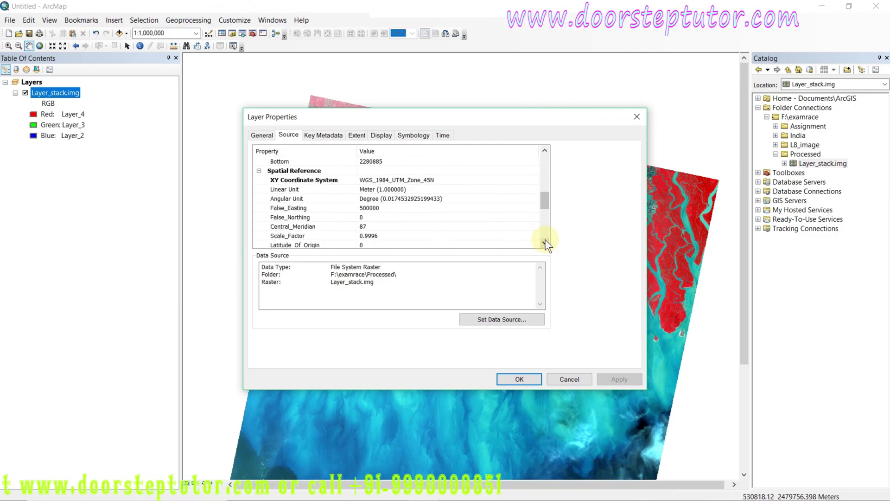
pyautogui.click(268, 192)
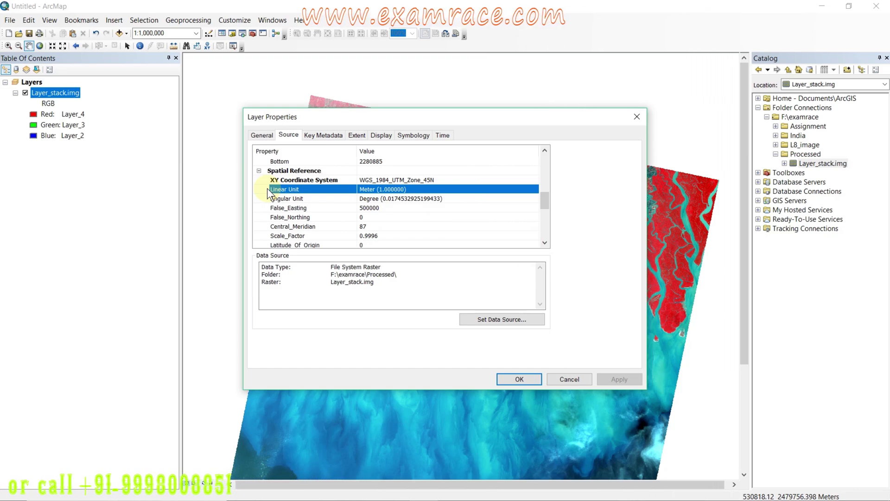
pyautogui.click(544, 151)
pyautogui.click(545, 152)
pyautogui.click(545, 151)
pyautogui.click(544, 151)
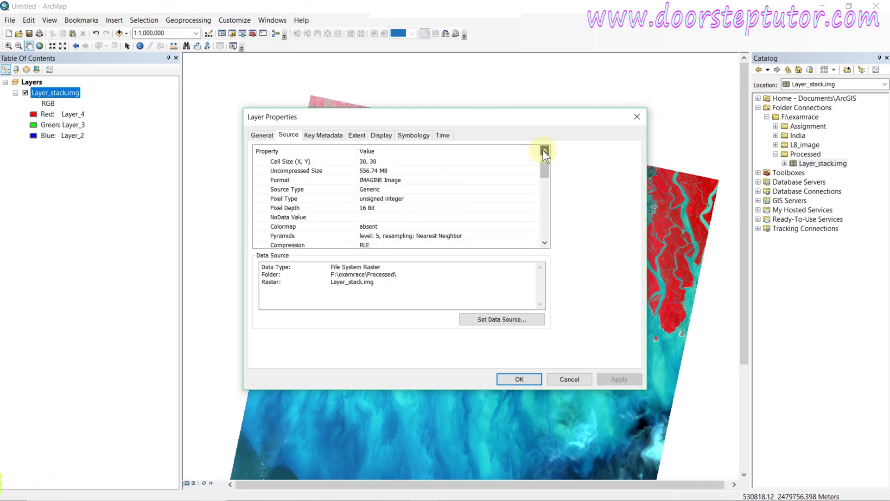
pyautogui.click(544, 152)
pyautogui.click(264, 188)
pyautogui.click(276, 190)
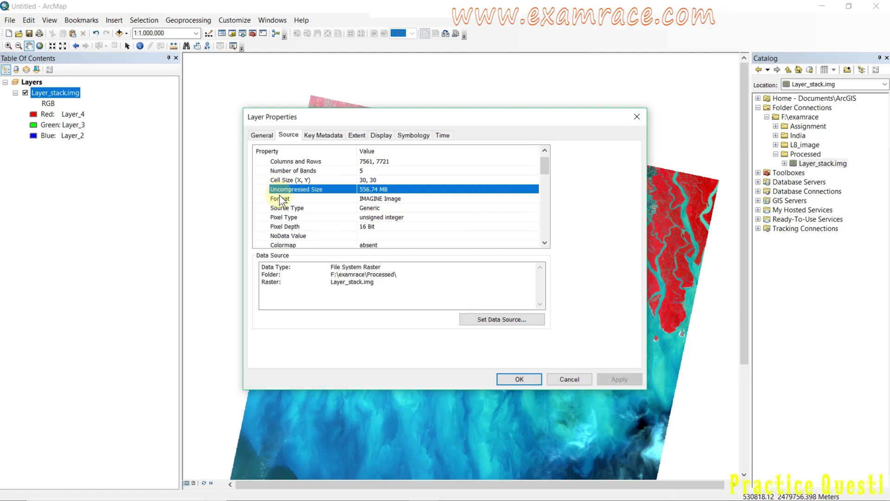
pyautogui.click(281, 197)
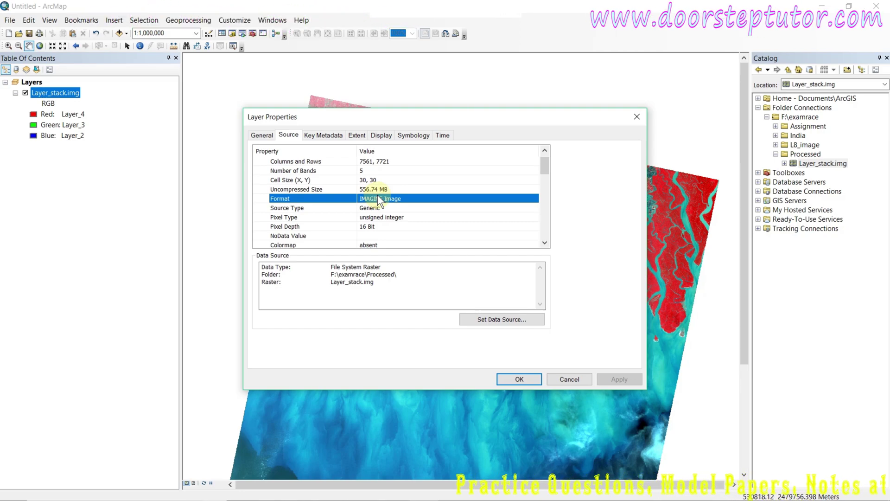
pyautogui.click(339, 209)
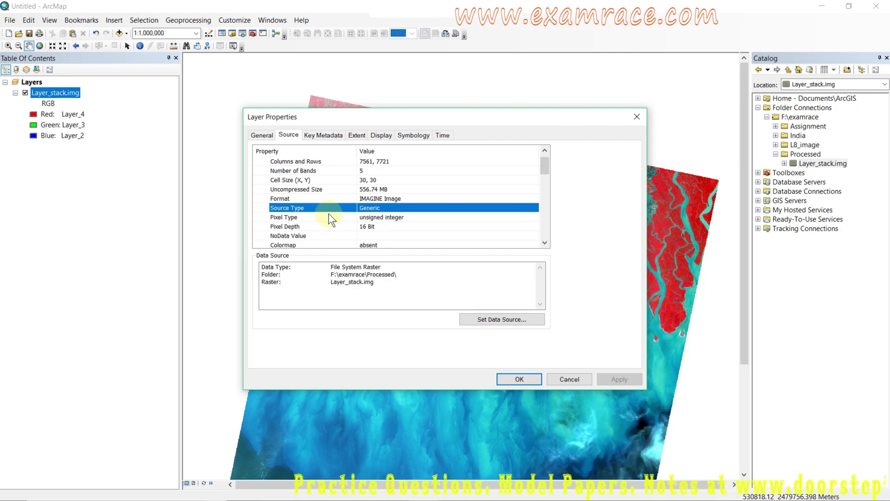
pyautogui.click(323, 218)
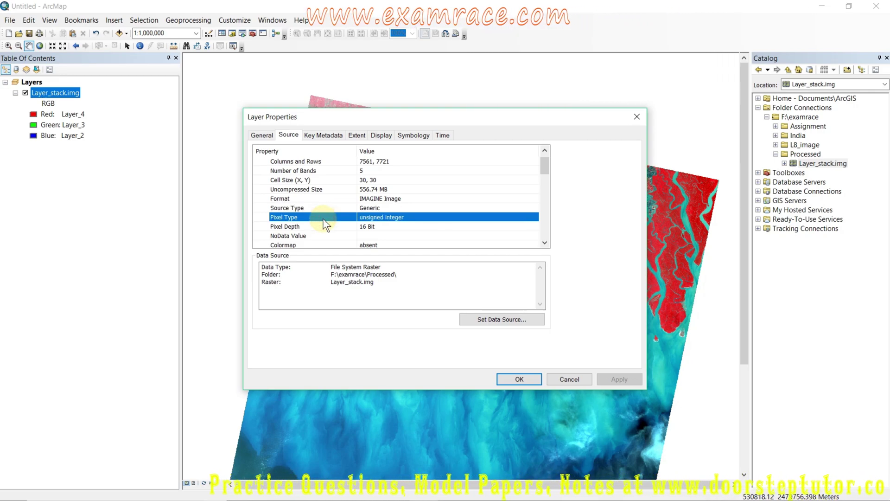
pyautogui.click(379, 226)
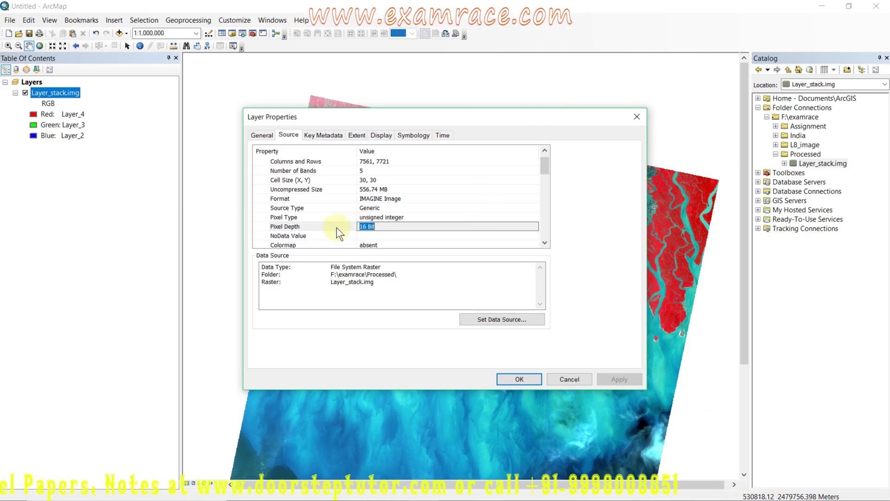
# Step: Inspect the pixel depth, RLE compression and level 5 Nearest Neighbor pyramid rows
pyautogui.click(380, 228)
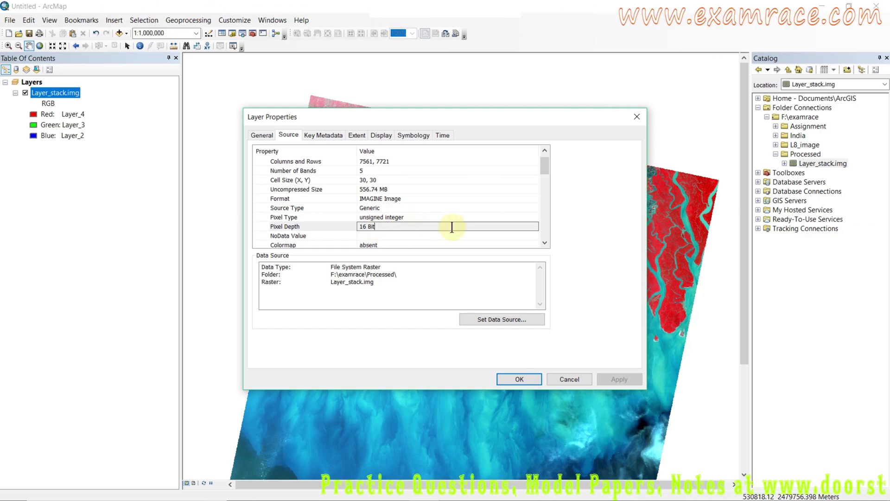
pyautogui.click(545, 245)
pyautogui.click(545, 244)
pyautogui.click(544, 245)
pyautogui.click(544, 244)
pyautogui.click(545, 245)
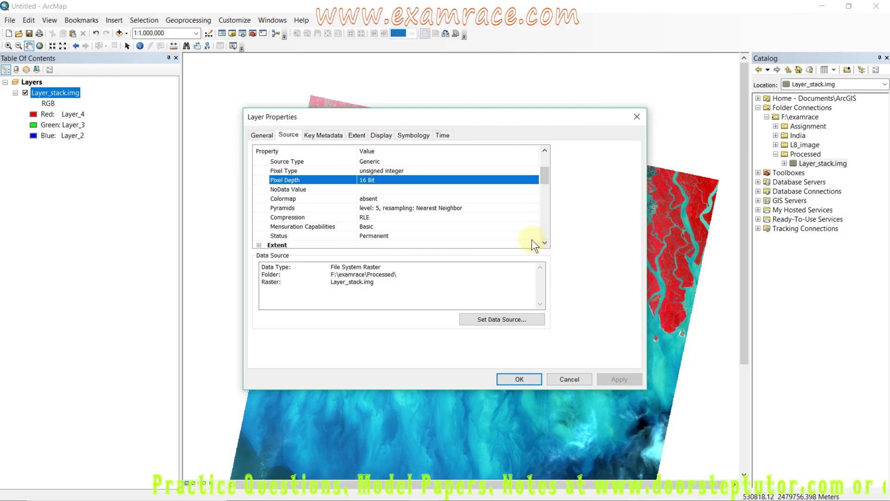
pyautogui.click(275, 217)
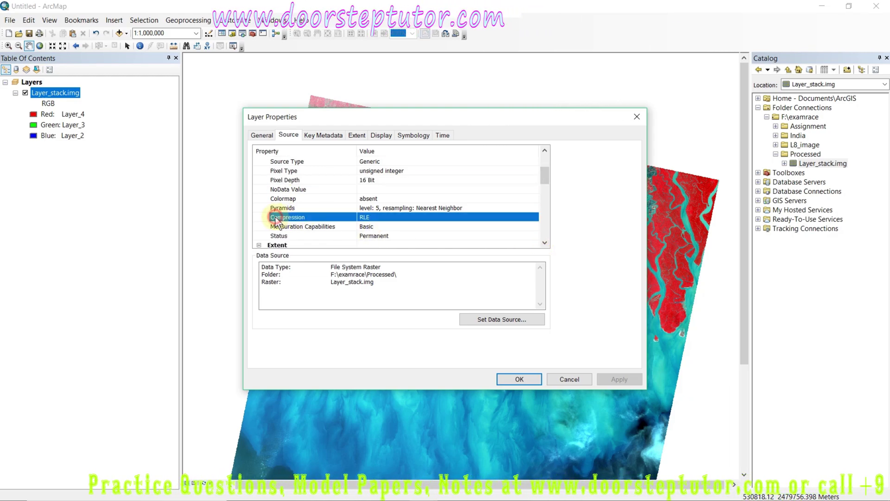
pyautogui.click(316, 208)
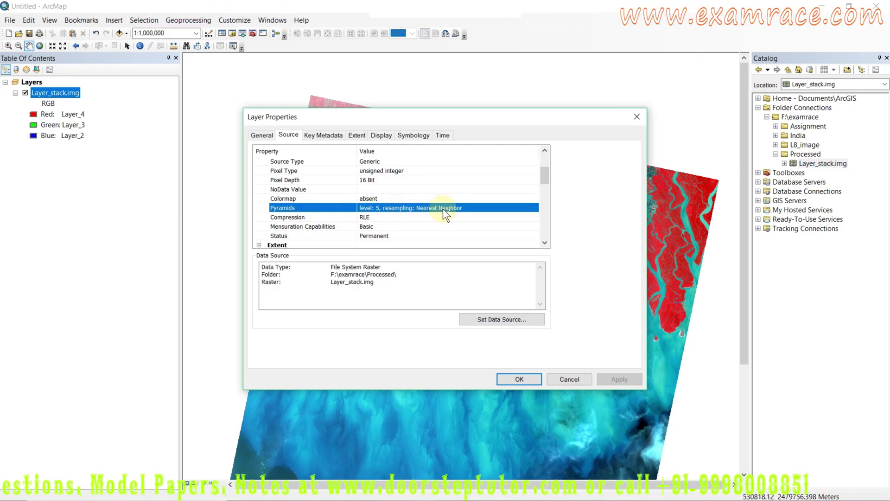
# Step: Scroll down to the extent, spanning 544185 to 771015 and 2280885 to 2512515
pyautogui.click(545, 242)
pyautogui.click(545, 243)
pyautogui.click(546, 243)
pyautogui.click(545, 243)
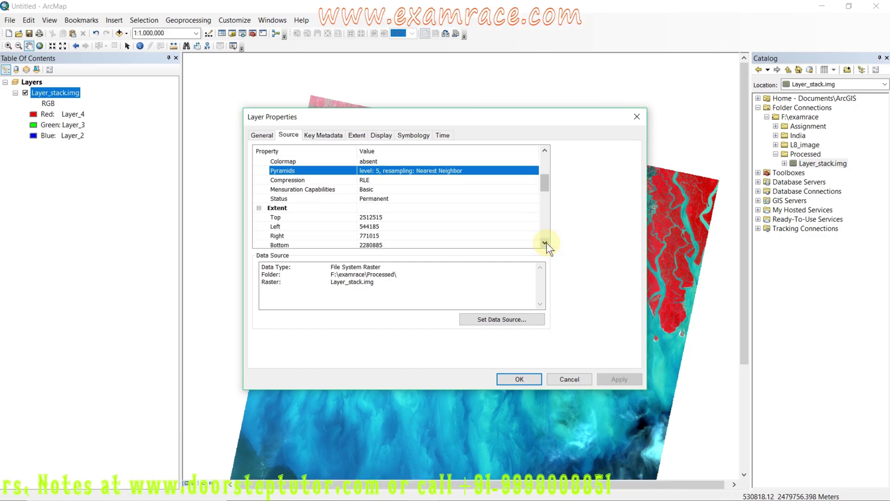
# Step: Check the extent Top value and the XY coordinate system WGS_1984_UTM_Zone_45N
pyautogui.click(545, 243)
pyautogui.click(546, 242)
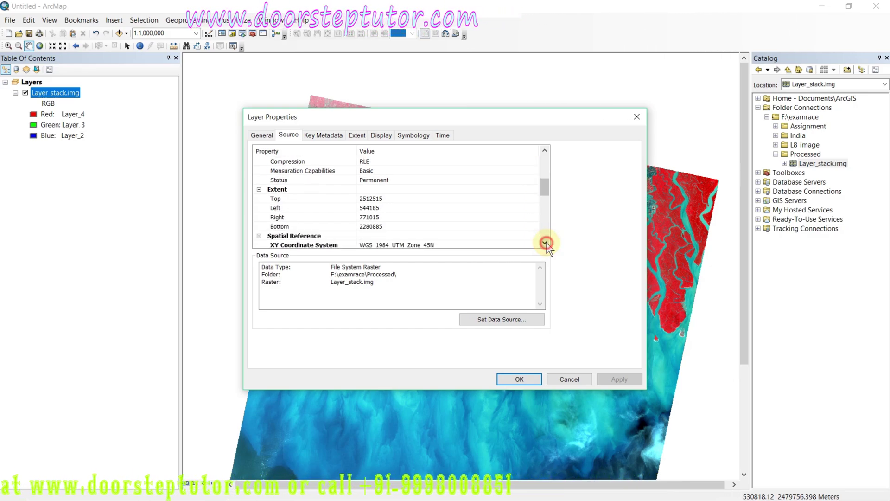
pyautogui.click(270, 198)
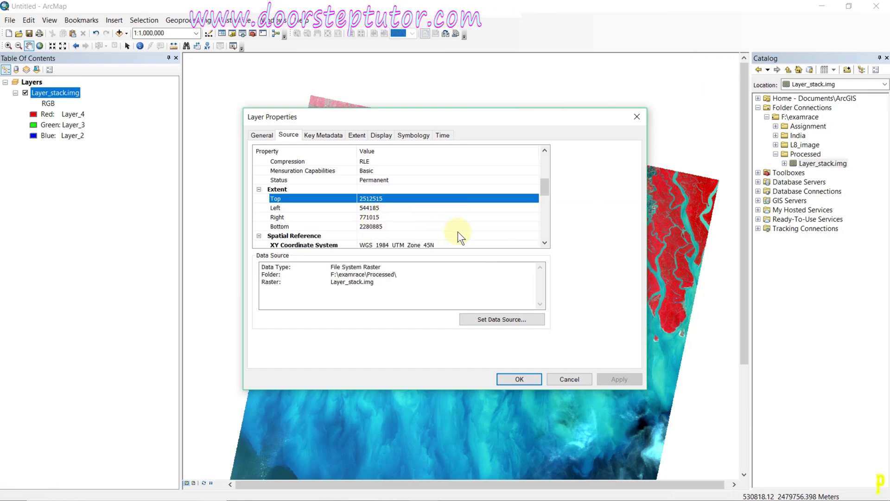
pyautogui.click(545, 242)
pyautogui.click(544, 242)
pyautogui.click(545, 242)
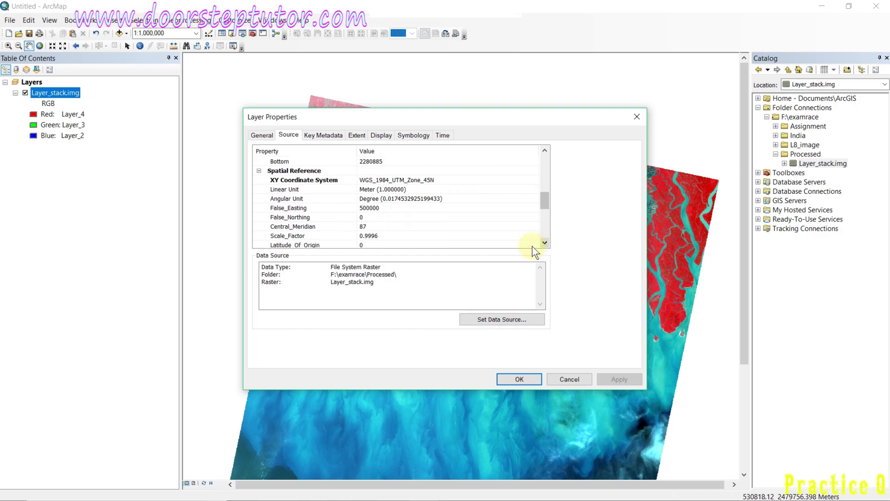
pyautogui.click(265, 179)
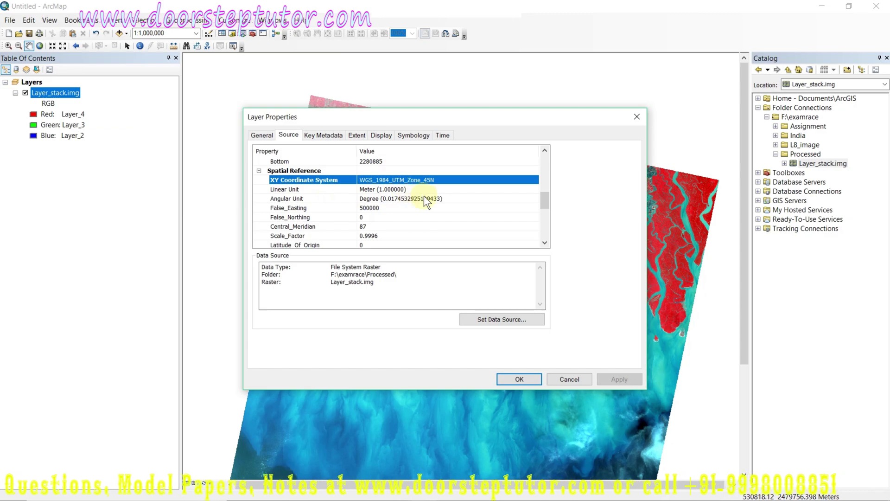
# Step: Review the projection parameters (central meridian 87, scale factor 0.9996) and the D_WGS_1984 datum
pyautogui.click(544, 243)
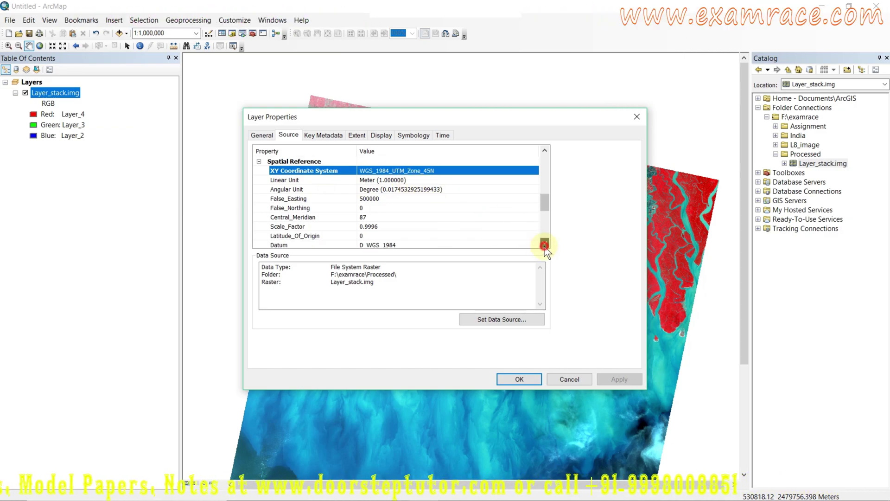
pyautogui.click(544, 243)
pyautogui.click(545, 243)
pyautogui.click(545, 243)
pyautogui.click(545, 243)
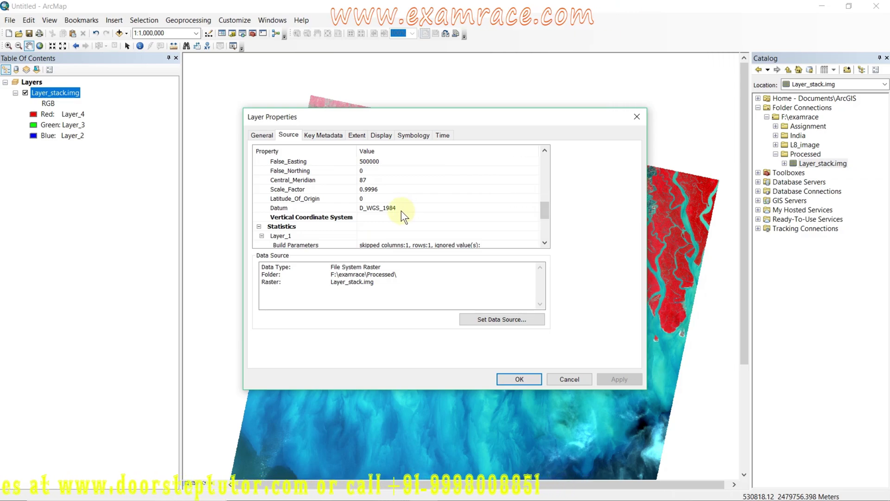
pyautogui.click(339, 208)
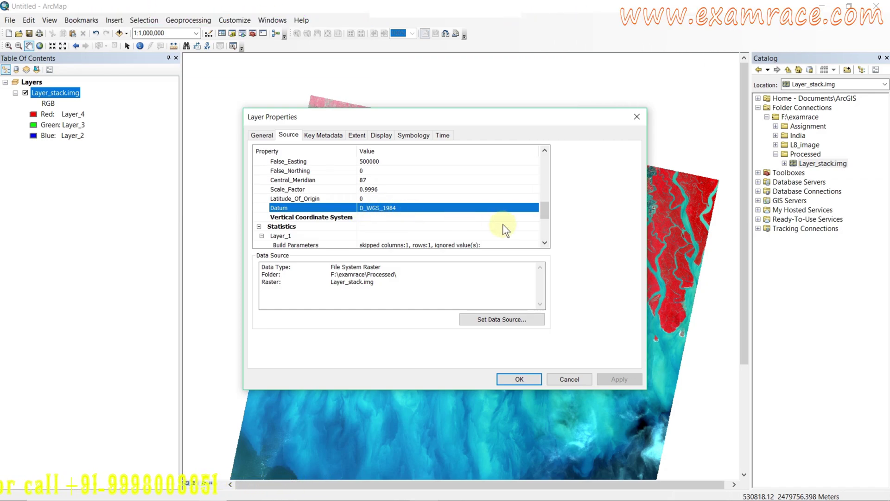
# Step: Scroll to Statistics and inspect Layer_1's maximum 24927, mean and standard deviation
pyautogui.click(545, 243)
pyautogui.click(544, 243)
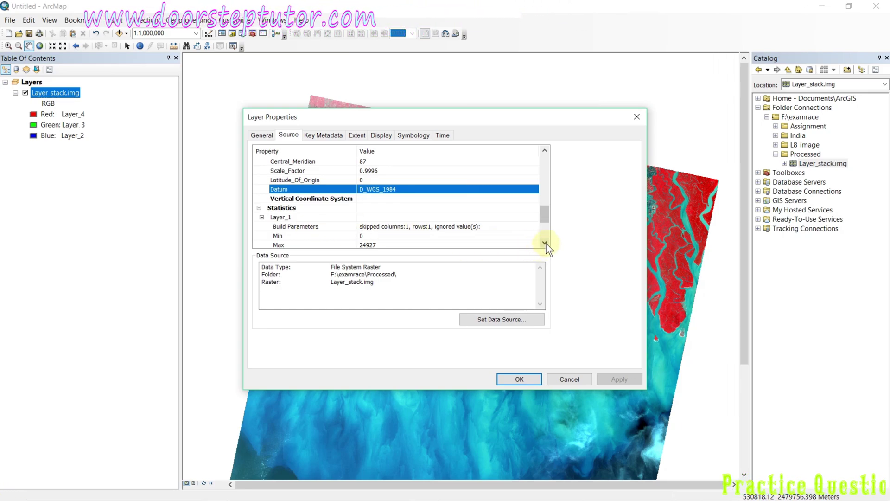
pyautogui.click(545, 243)
pyautogui.click(545, 242)
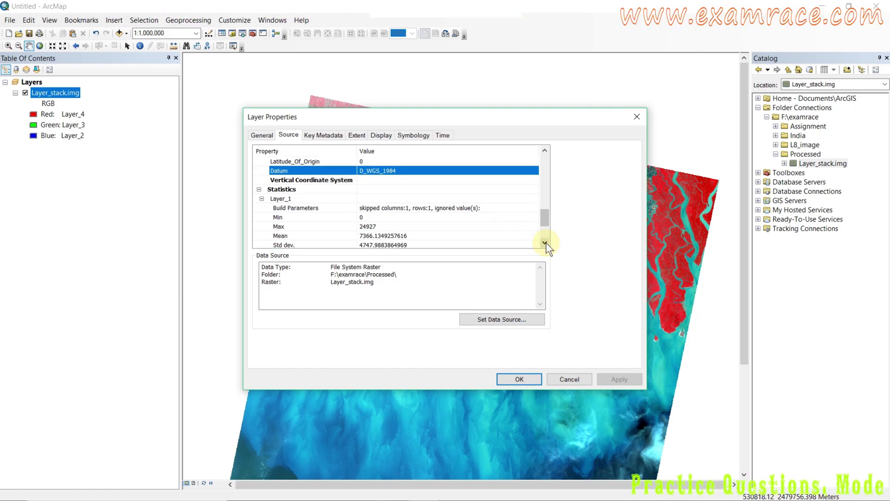
pyautogui.click(545, 243)
pyautogui.click(545, 242)
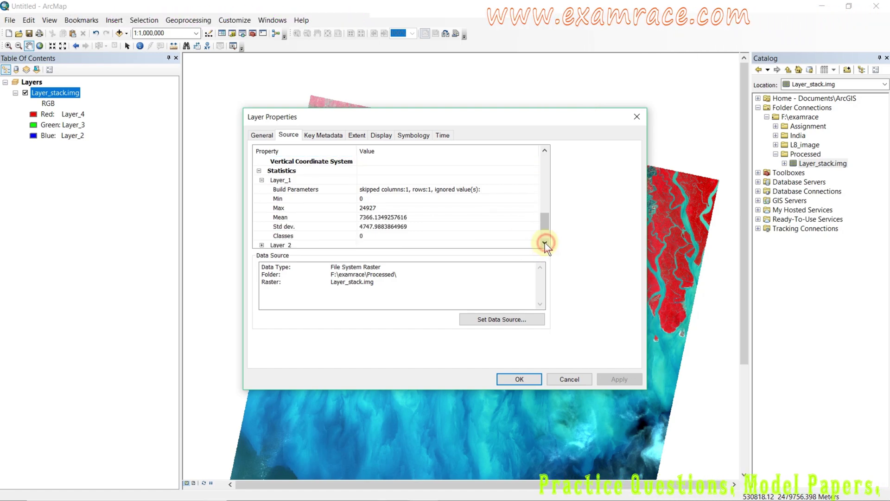
pyautogui.click(391, 207)
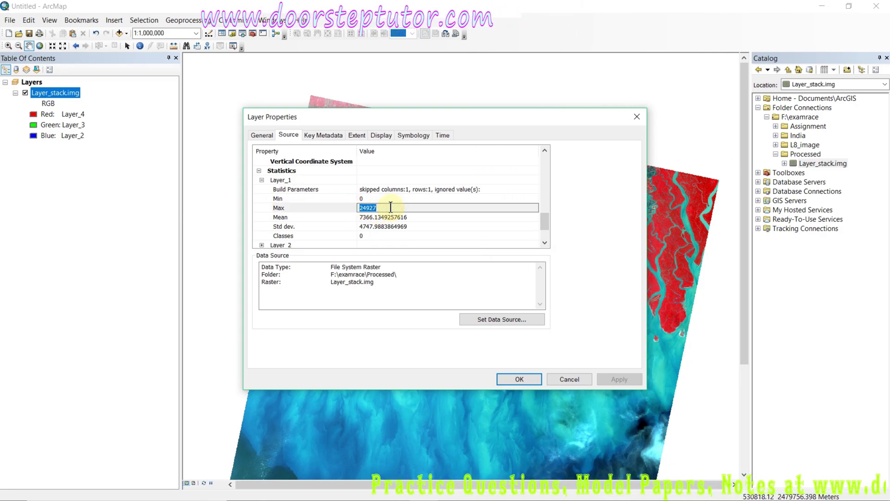
pyautogui.click(400, 218)
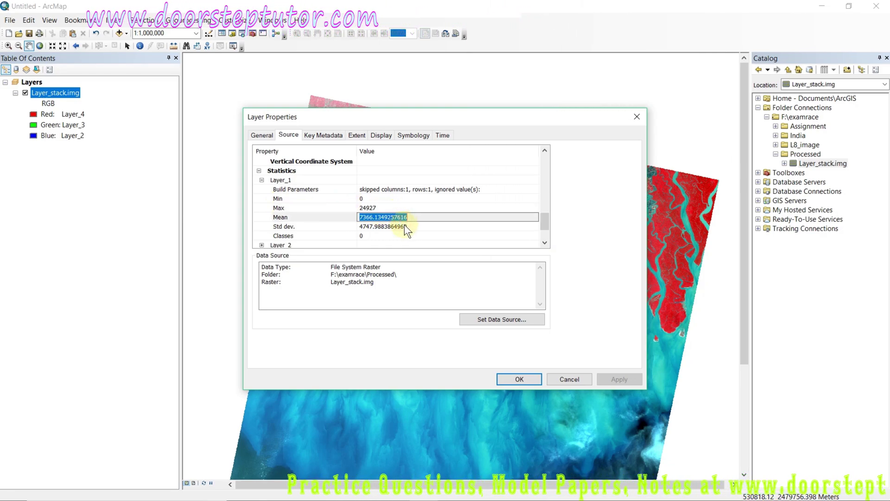
pyautogui.click(404, 226)
# Step: Expand Layer_2 and Layer_3 statistics, reading Layer_3's mean 5956.67 and std dev 3878.56
pyautogui.scroll(-4, 399, 223)
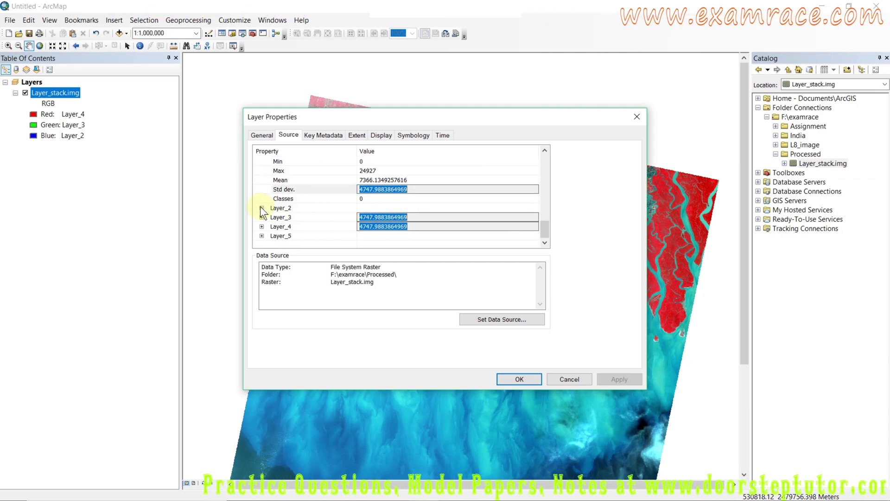
pyautogui.click(261, 208)
pyautogui.scroll(-2, 370, 218)
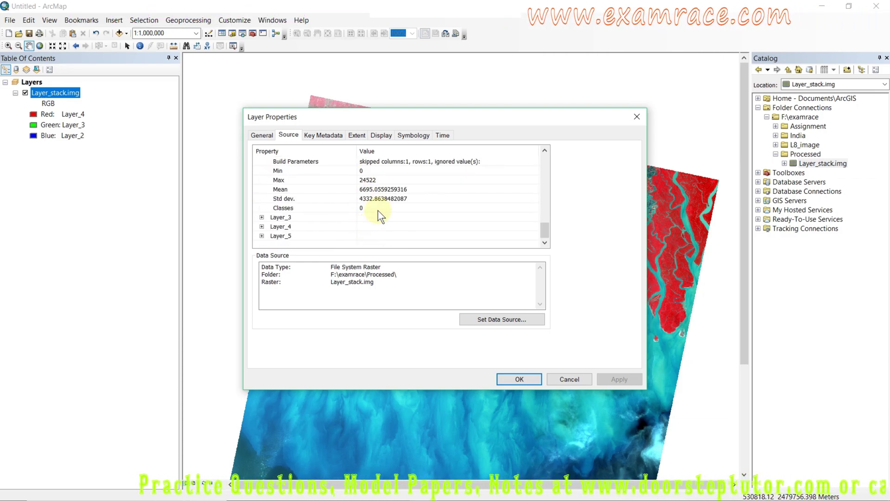
pyautogui.click(307, 193)
pyautogui.click(309, 200)
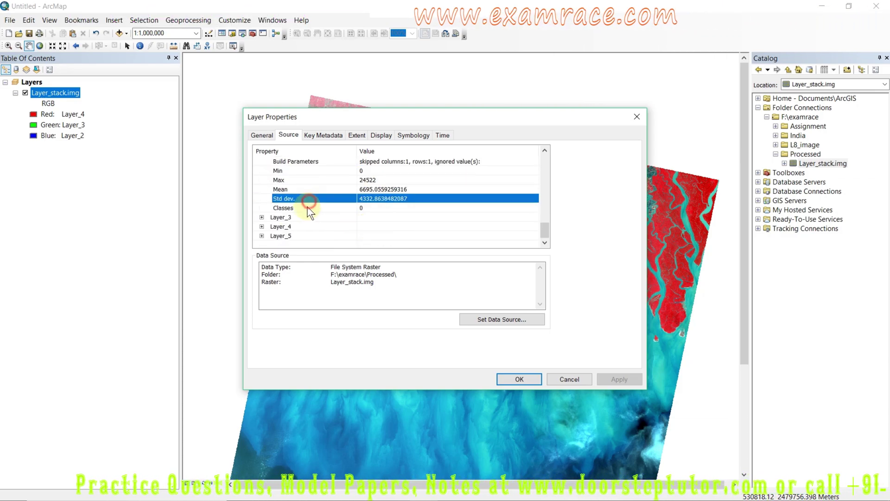
pyautogui.click(261, 217)
pyautogui.scroll(-1, 361, 213)
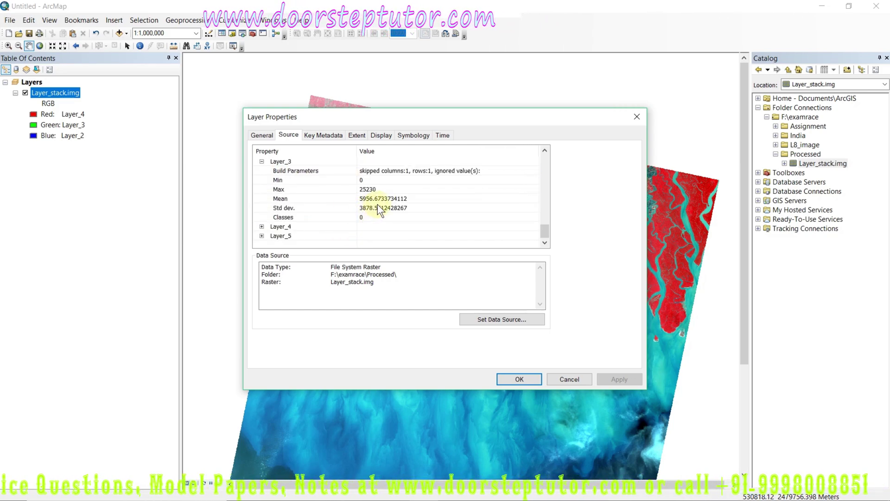
pyautogui.click(344, 206)
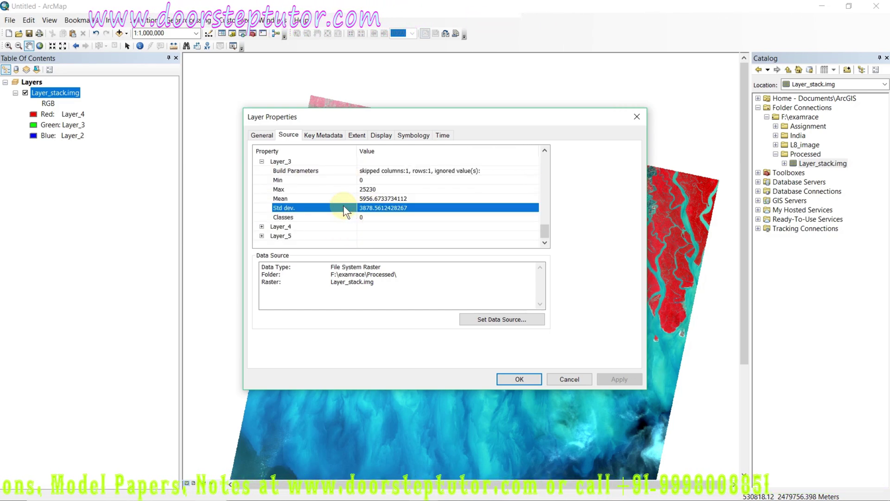
# Step: Cancel Layer Properties without changes and activate the Identify tool on the map
pyautogui.click(569, 378)
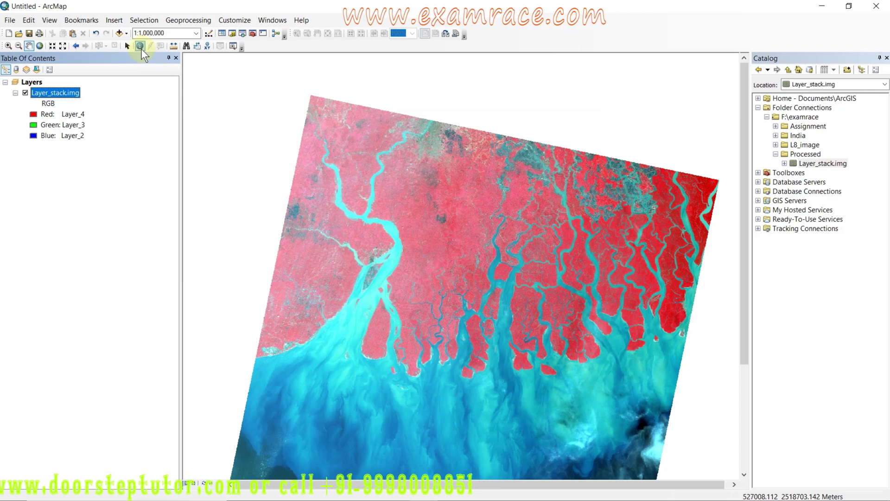
pyautogui.click(141, 48)
pyautogui.click(415, 216)
# Step: Zoom into the red land area to 1:2,500 until individual pixels are visible
pyautogui.scroll(5, 415, 214)
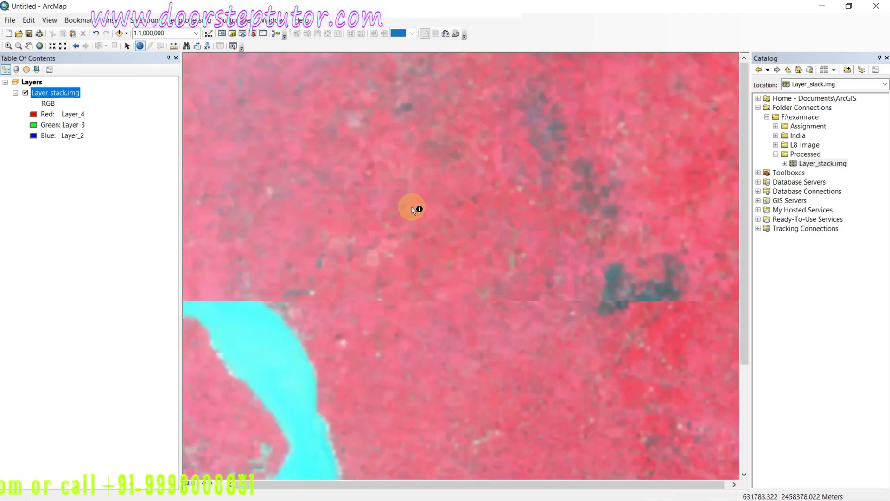
pyautogui.scroll(2, 412, 206)
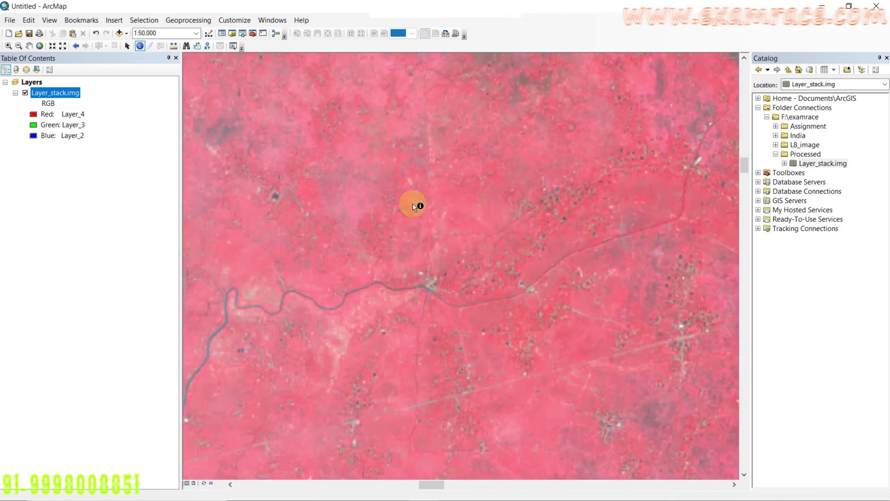
pyautogui.scroll(2, 413, 205)
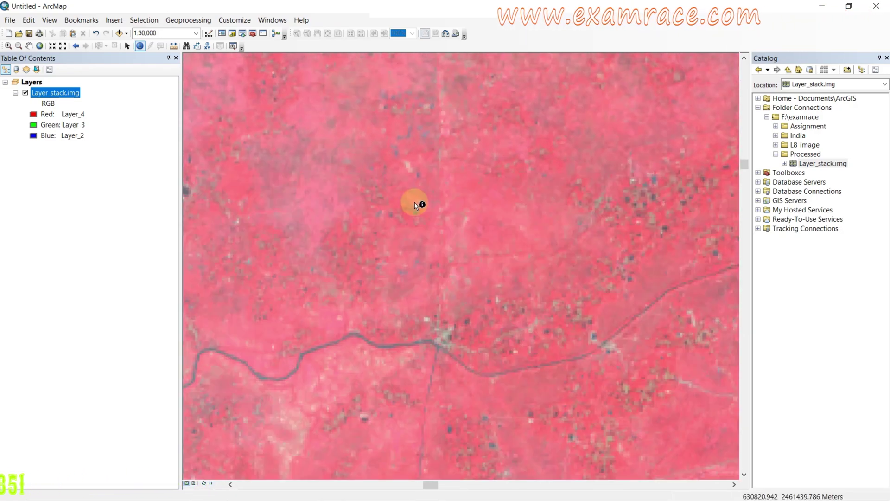
pyautogui.scroll(3, 416, 205)
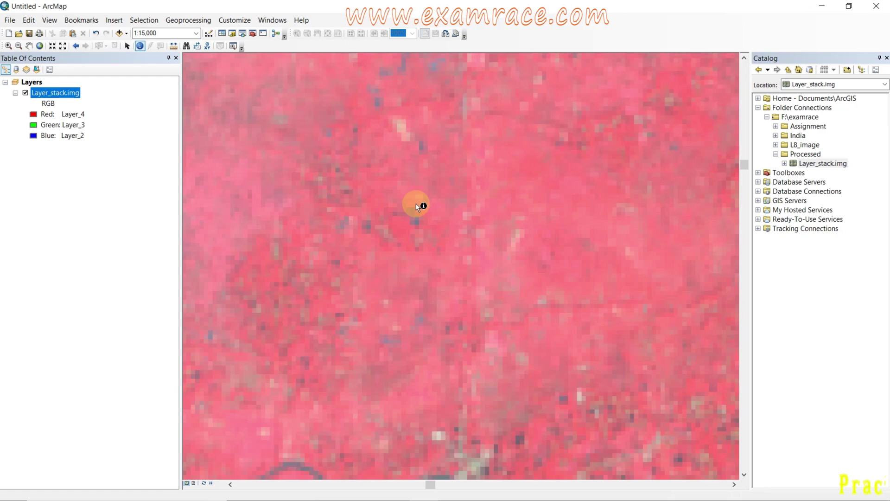
pyautogui.scroll(3, 420, 178)
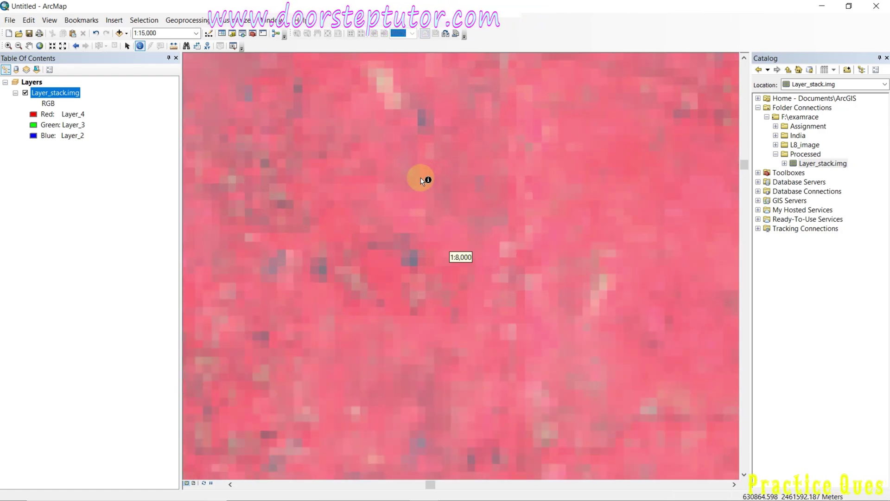
pyautogui.scroll(2, 421, 146)
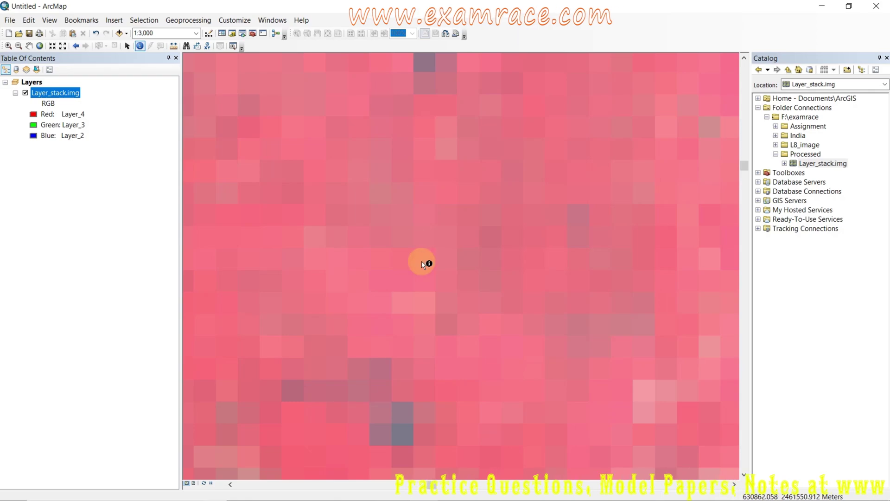
pyautogui.scroll(1, 388, 136)
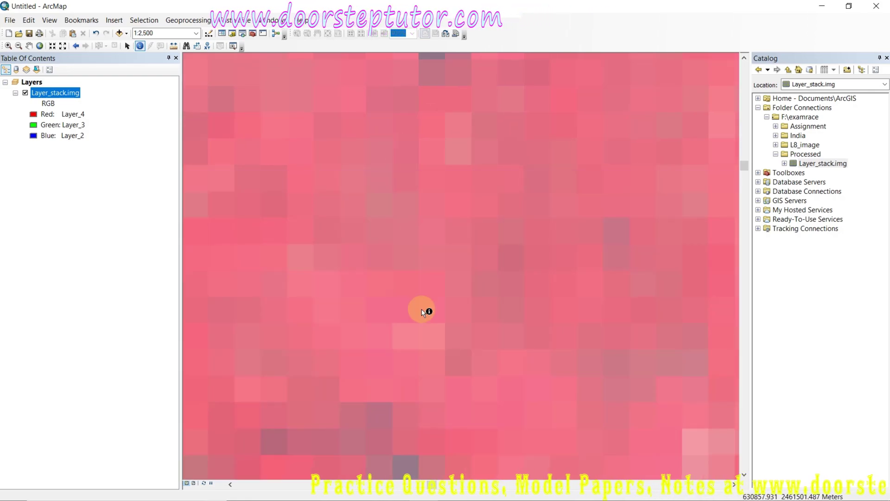
# Step: Identify the red, green and blue band values at several pixels, then close the Identify results
pyautogui.click(381, 177)
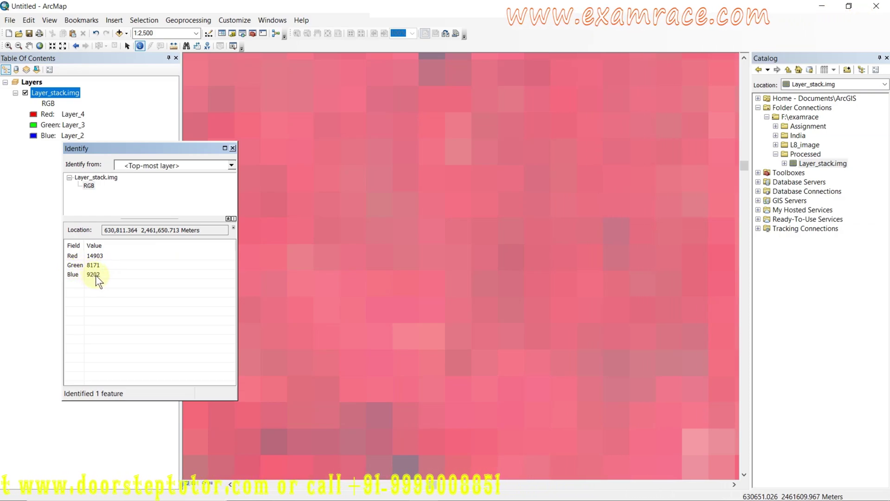
pyautogui.click(461, 181)
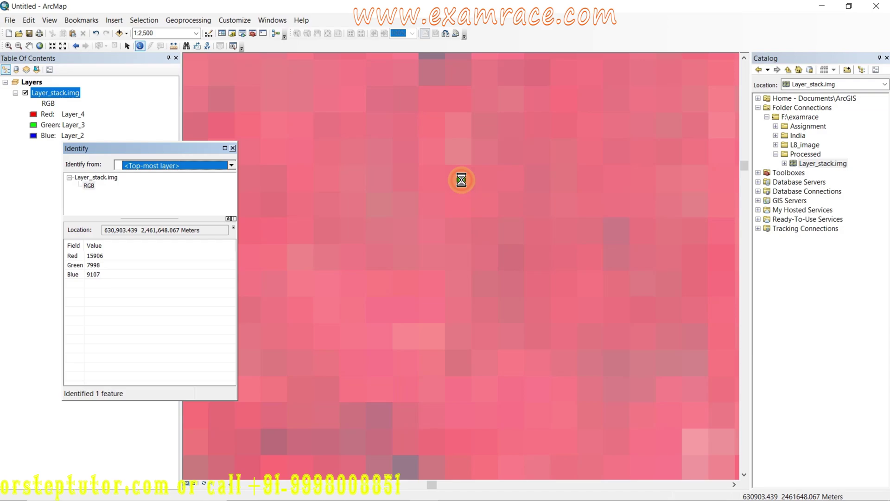
pyautogui.click(465, 150)
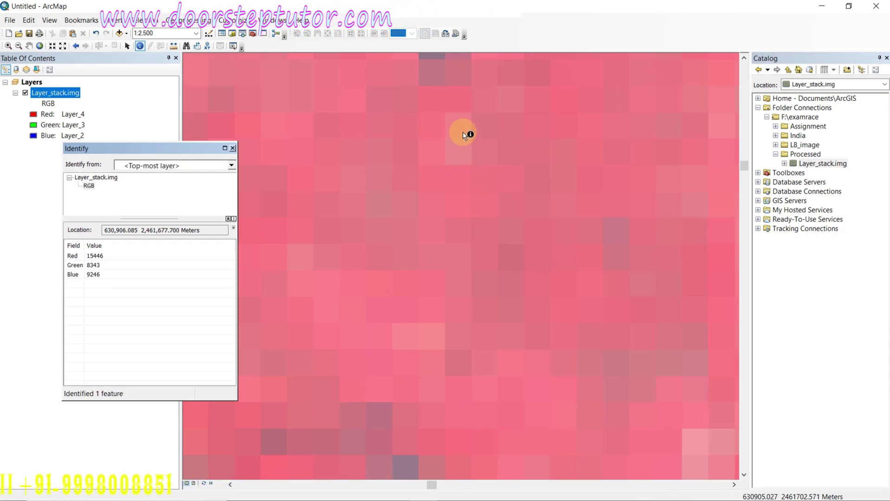
pyautogui.click(463, 135)
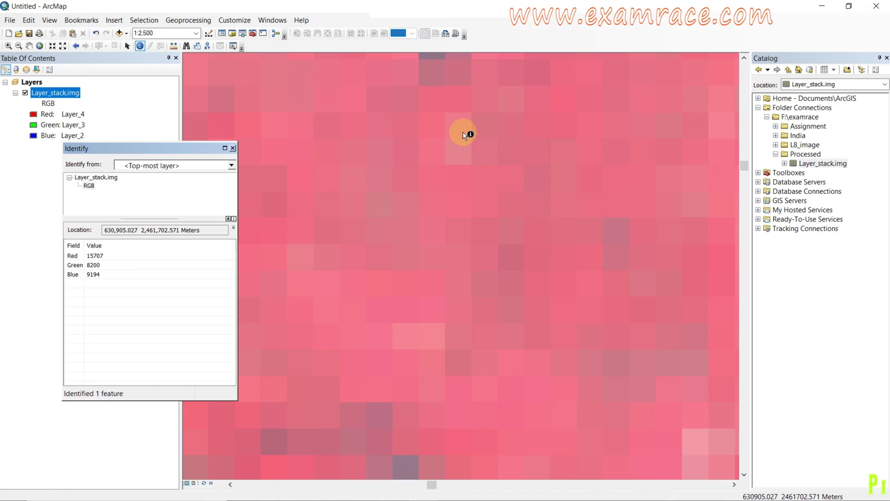
pyautogui.click(492, 124)
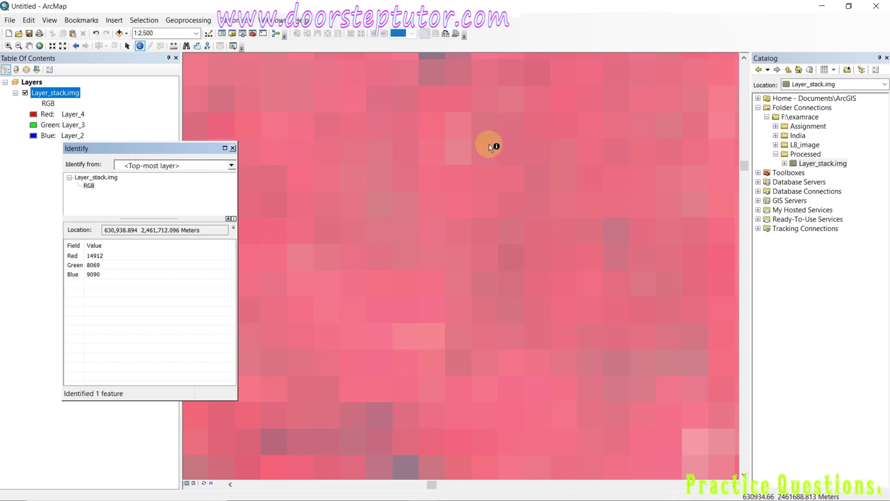
pyautogui.click(232, 149)
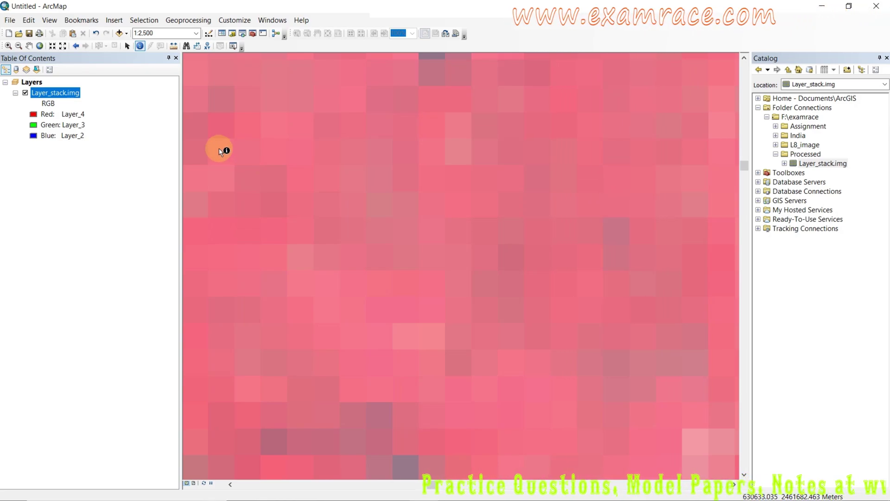
pyautogui.rightClick(70, 95)
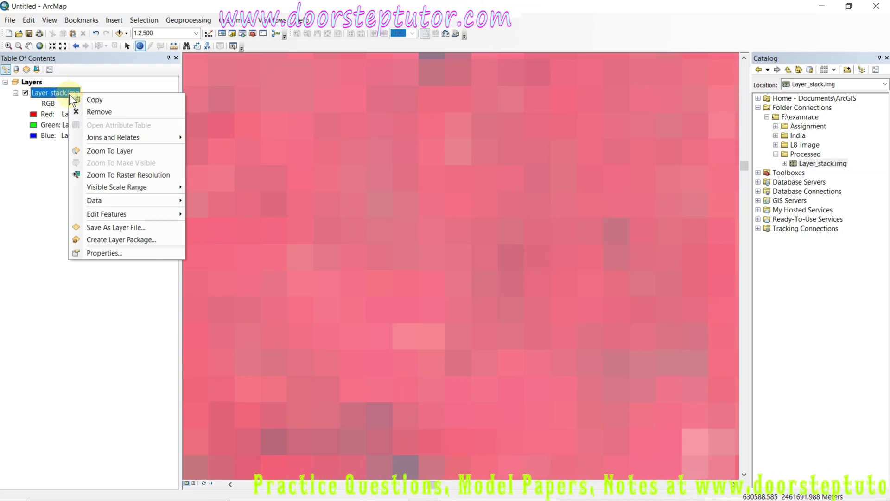
pyautogui.click(87, 252)
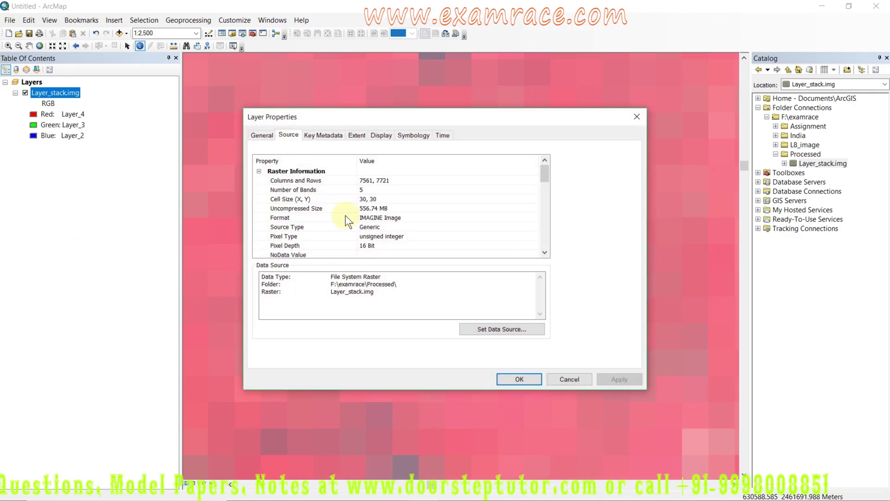
pyautogui.click(301, 217)
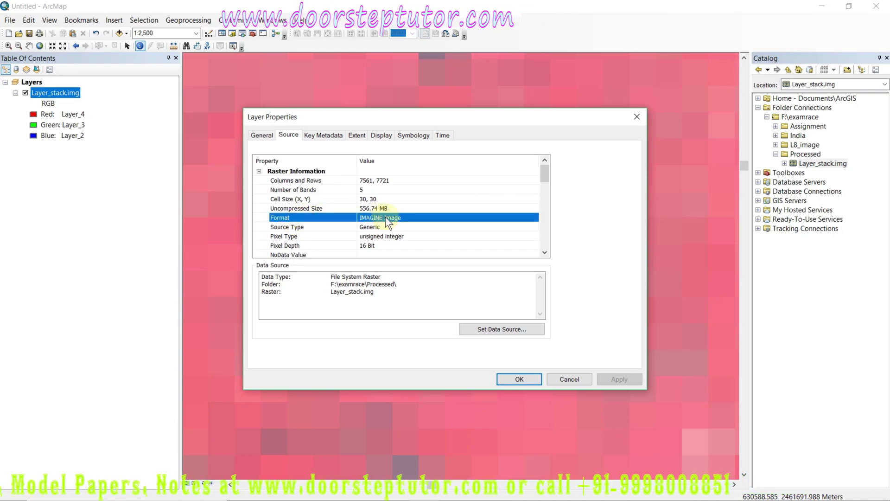
pyautogui.click(561, 379)
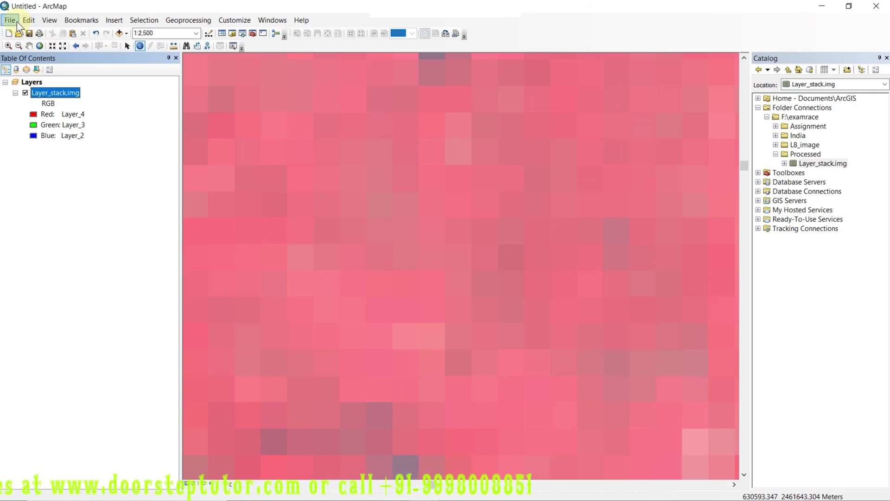
# Step: Open Export Raster Data for Layer_stack.img and check the format list, leaving TIFF selected
pyautogui.rightClick(38, 93)
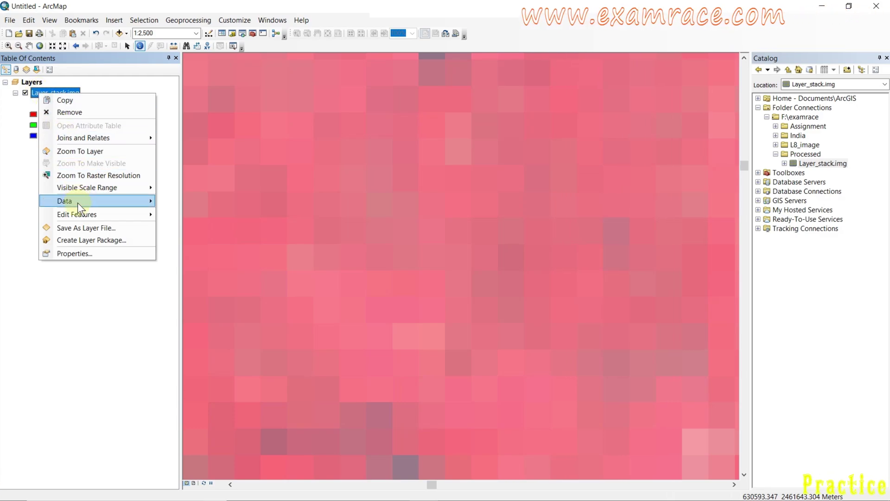
pyautogui.moveTo(77, 202)
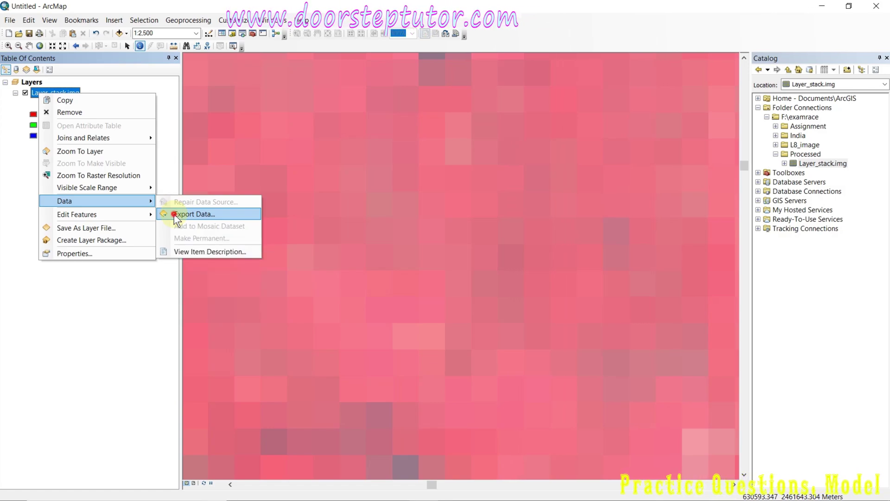
pyautogui.click(195, 213)
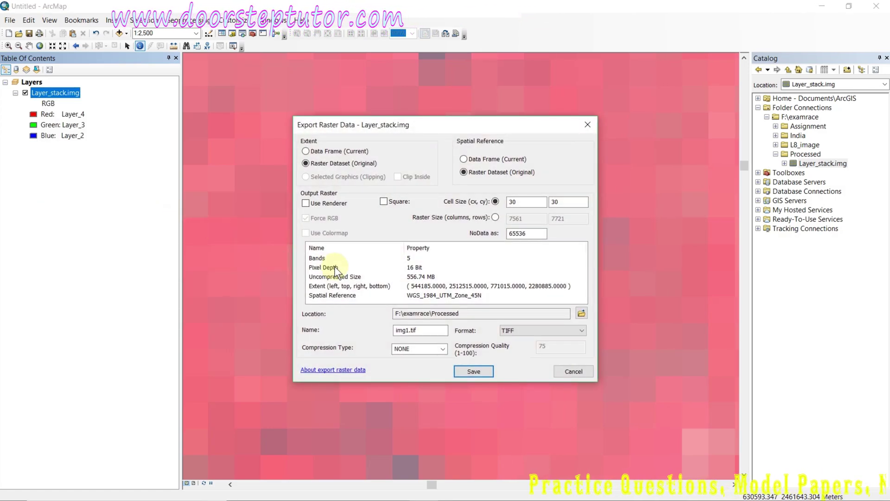
pyautogui.click(509, 329)
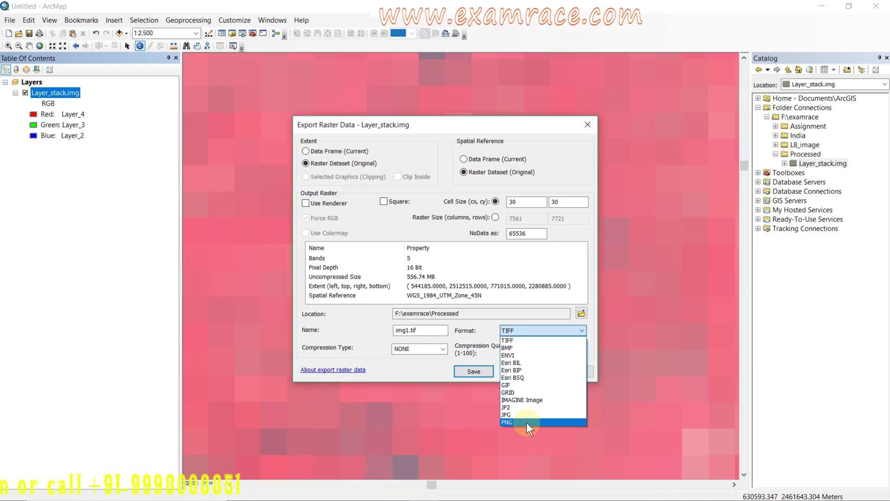
# Step: Keep TIFF as the format and start naming the output Layer_Stack_copy.tif
pyautogui.click(531, 333)
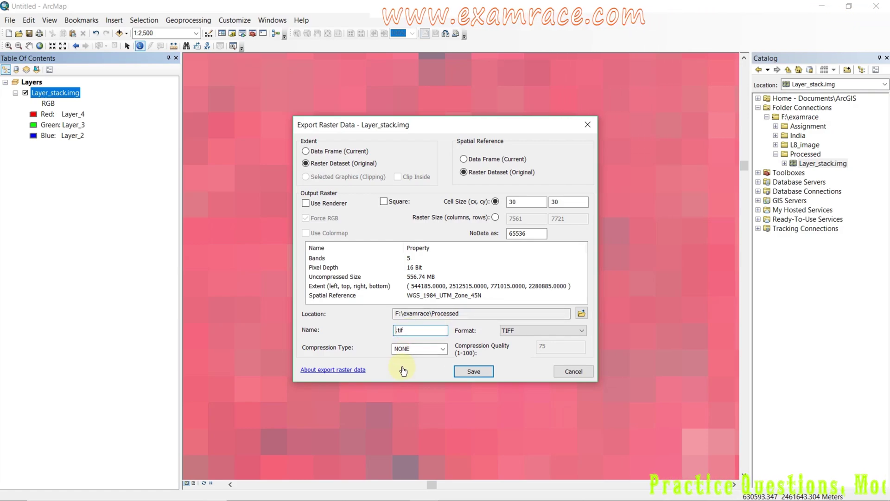
pyautogui.write('ayer')
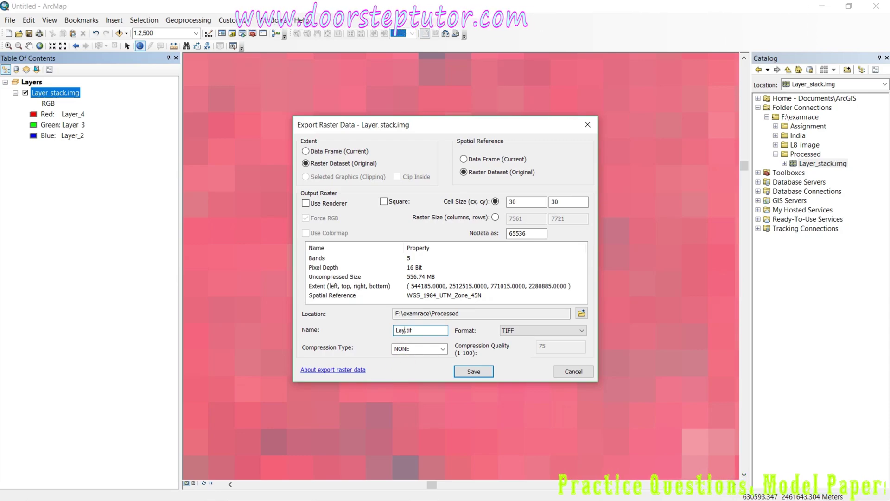
pyautogui.write('_Stack_copy')
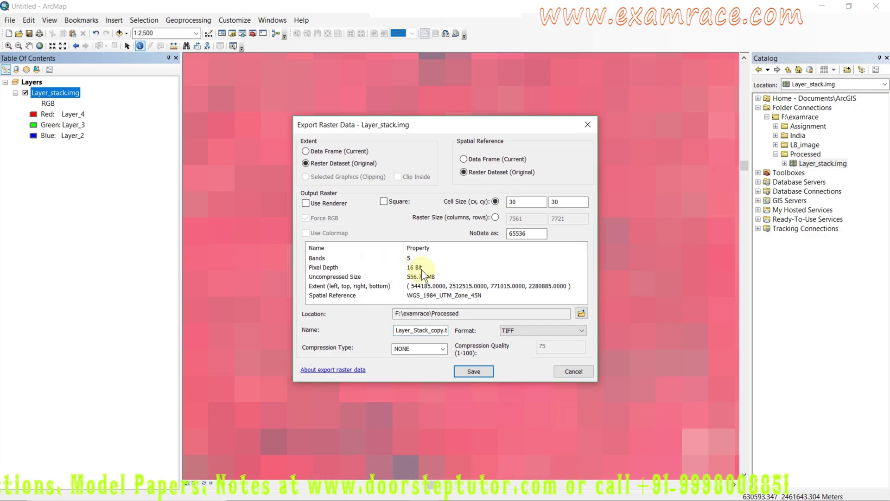
# Step: Save the export as Layer_Stack_copy.tif and accept promoting the pixel depth
pyautogui.click(474, 372)
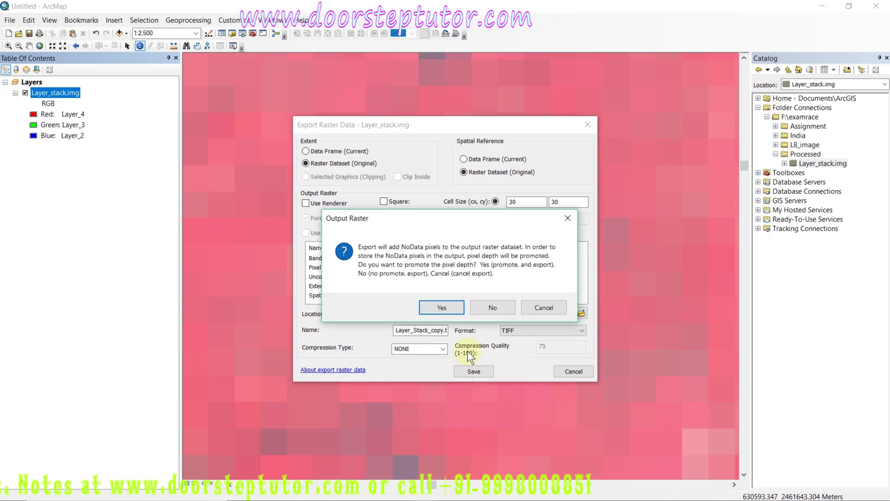
pyautogui.click(443, 305)
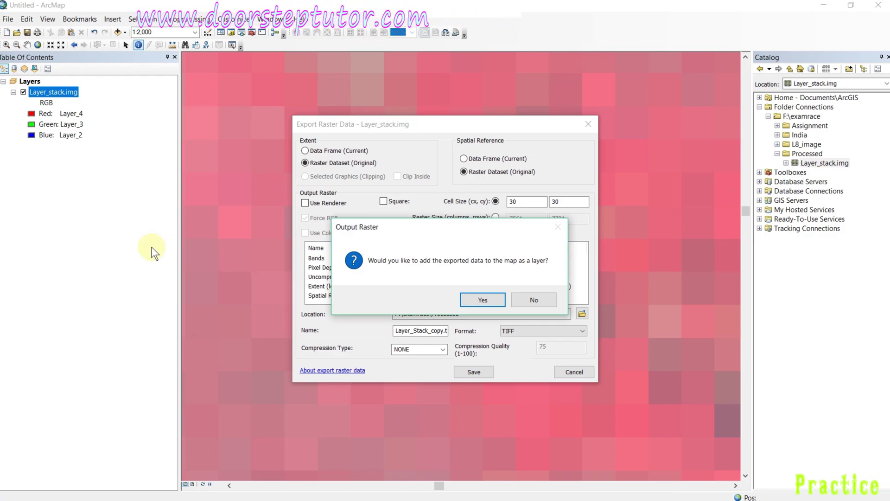
# Step: Add the exported Layer_Stack_copy.tif as a layer and zoom to its full extent
pyautogui.click(473, 298)
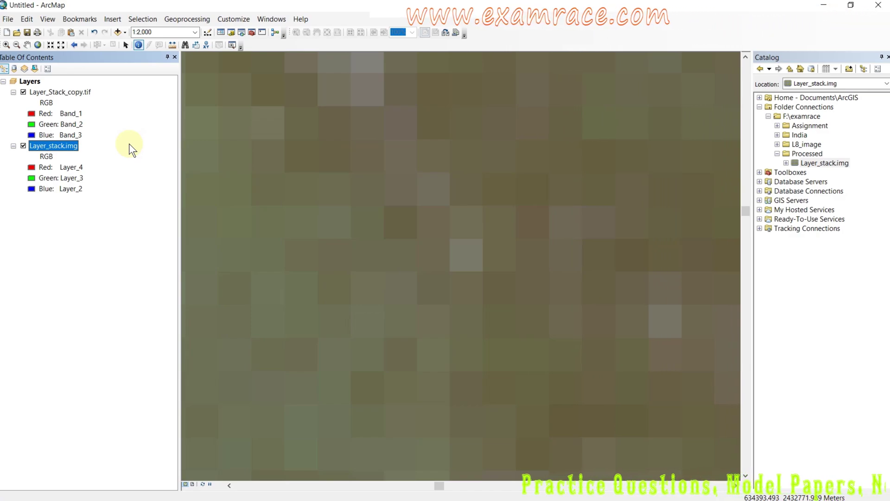
pyautogui.rightClick(85, 94)
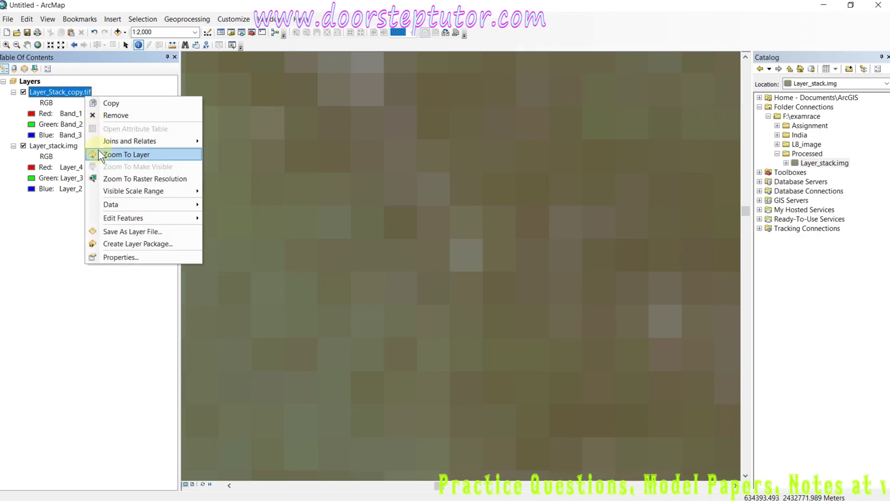
pyautogui.click(98, 150)
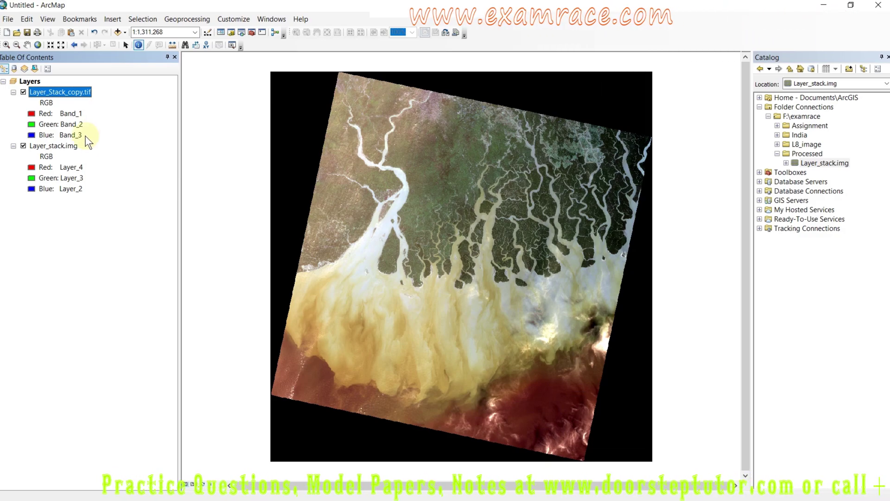
# Step: In Layer_Stack_copy.tif symbology, set Red to Band_4, Green to Band_3, Blue to Band_2, and apply
pyautogui.rightClick(73, 92)
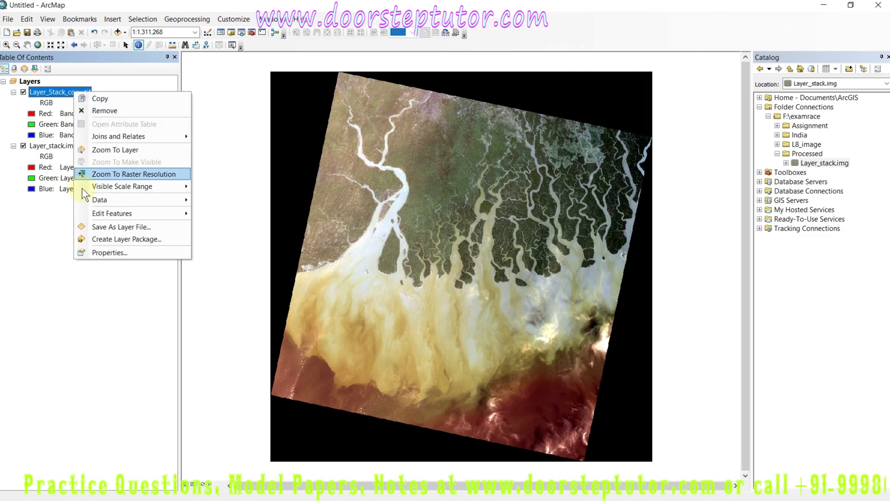
pyautogui.click(85, 248)
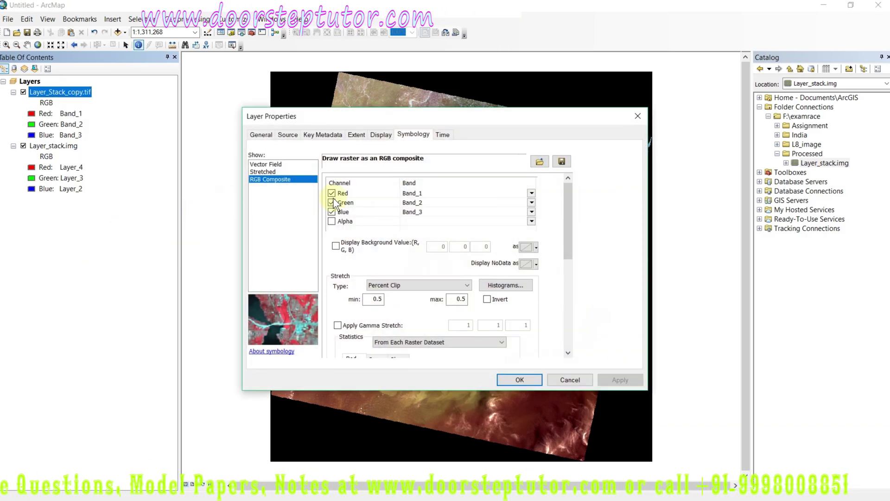
pyautogui.click(410, 194)
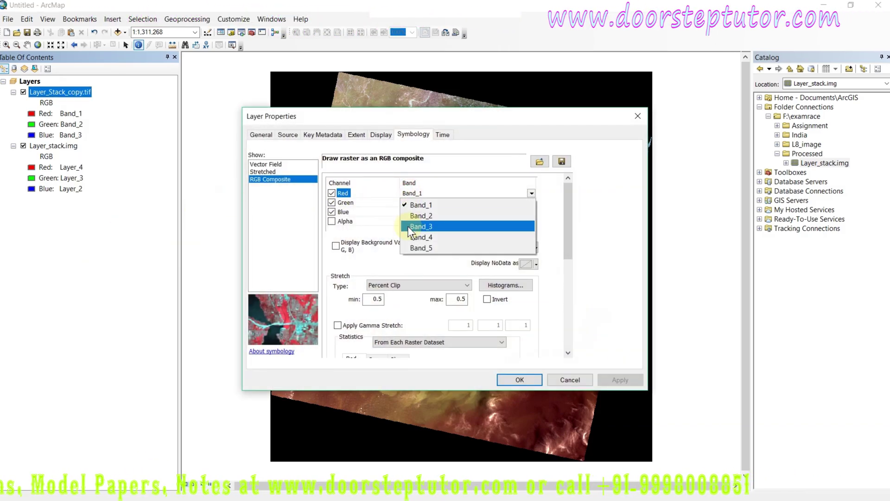
pyautogui.click(408, 238)
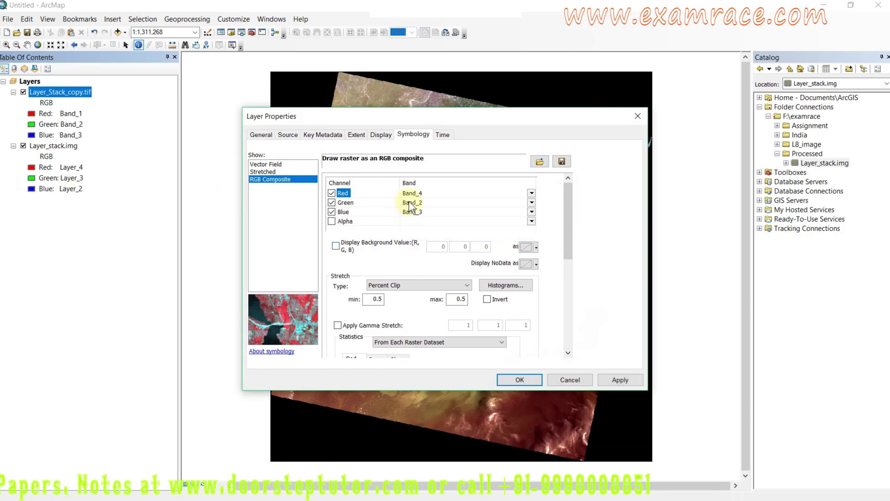
pyautogui.click(410, 204)
pyautogui.click(404, 235)
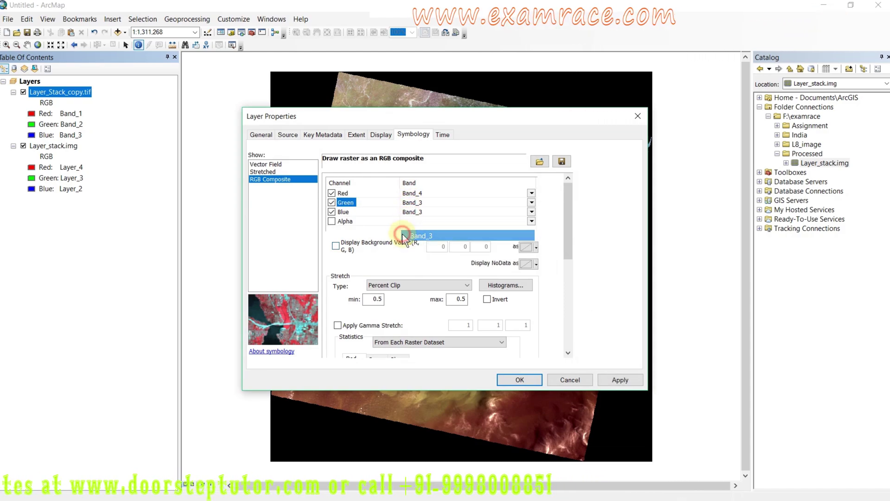
pyautogui.click(413, 213)
pyautogui.click(409, 234)
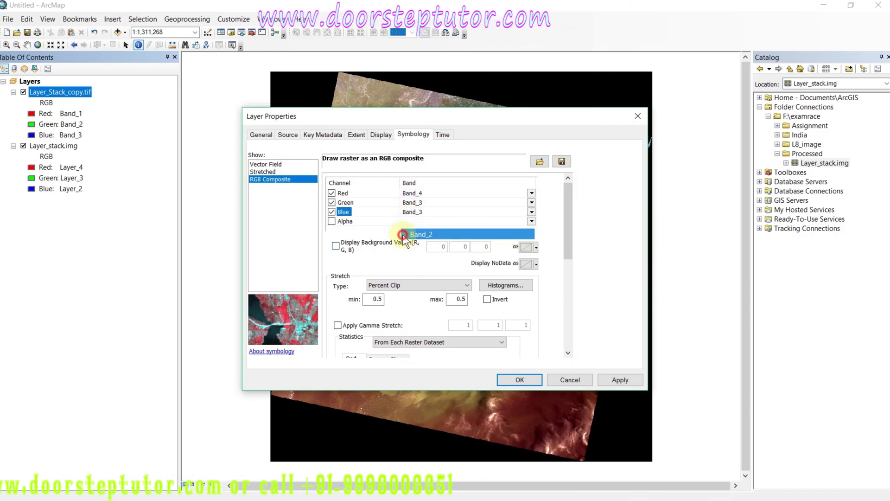
pyautogui.click(607, 378)
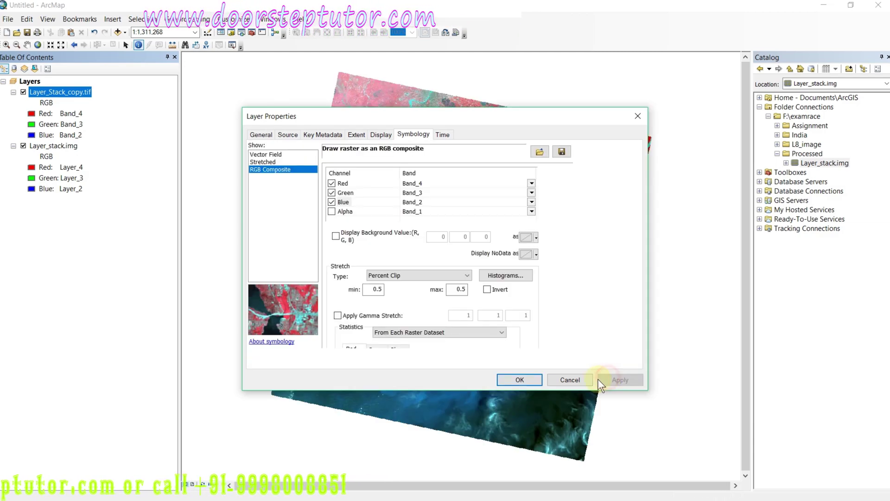
pyautogui.click(533, 378)
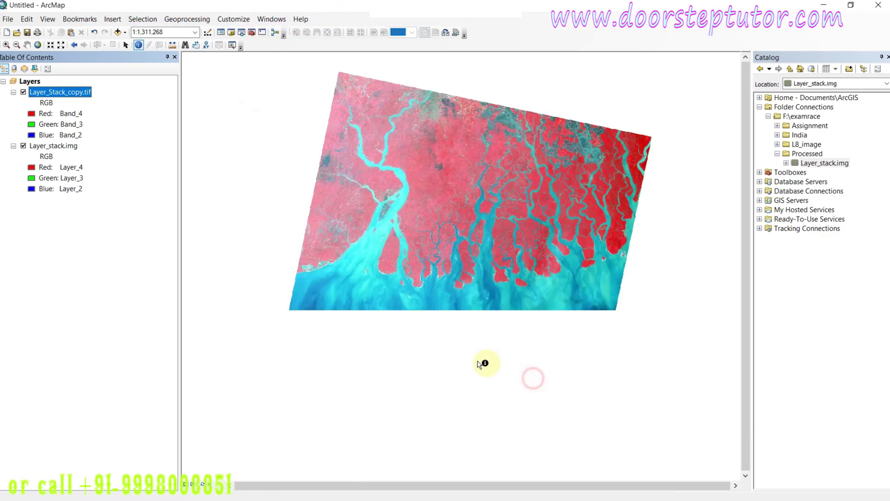
# Step: Toggle Layer_Stack_copy.tif visibility to compare the 4-3-2 composite with the layer beneath
pyautogui.click(23, 92)
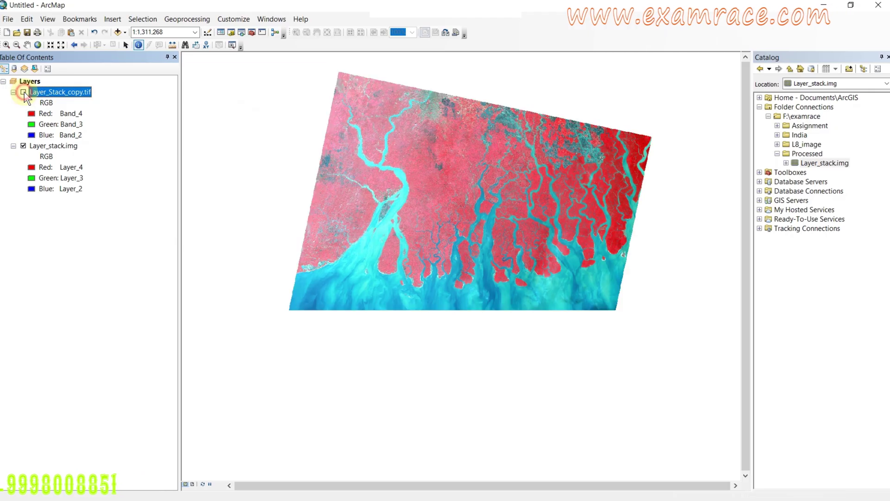
pyautogui.click(23, 92)
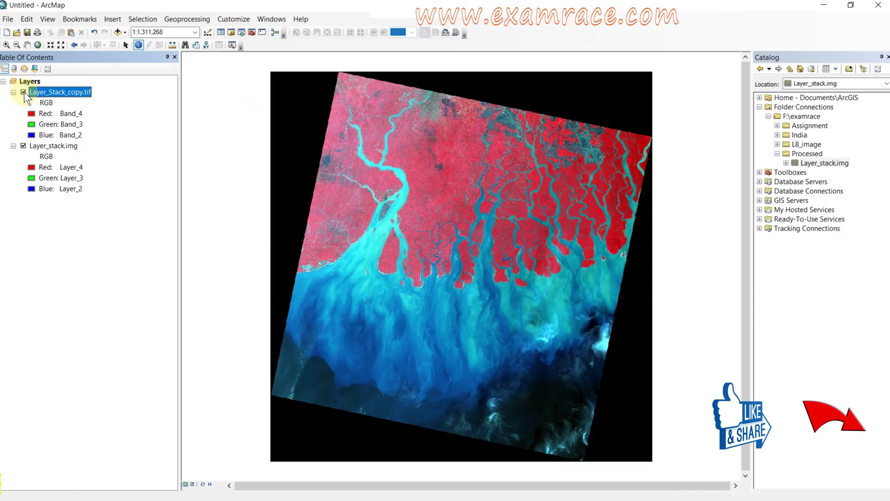
pyautogui.click(23, 92)
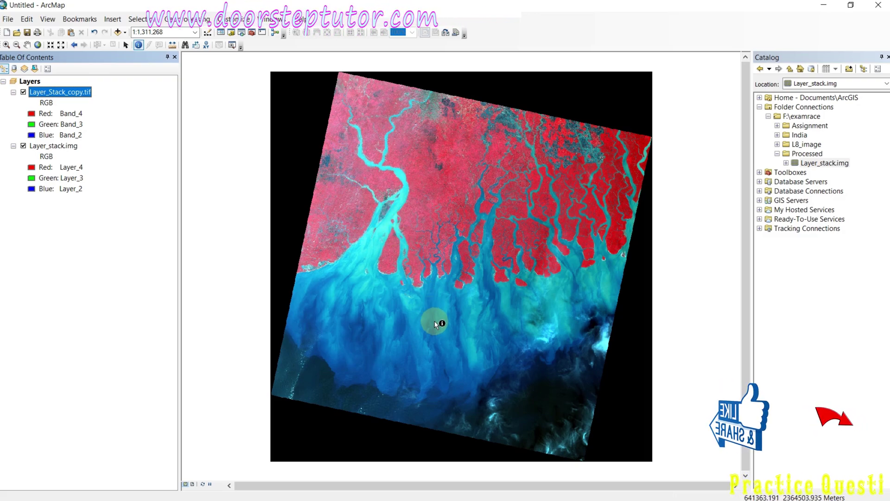
pyautogui.moveTo(457, 498)
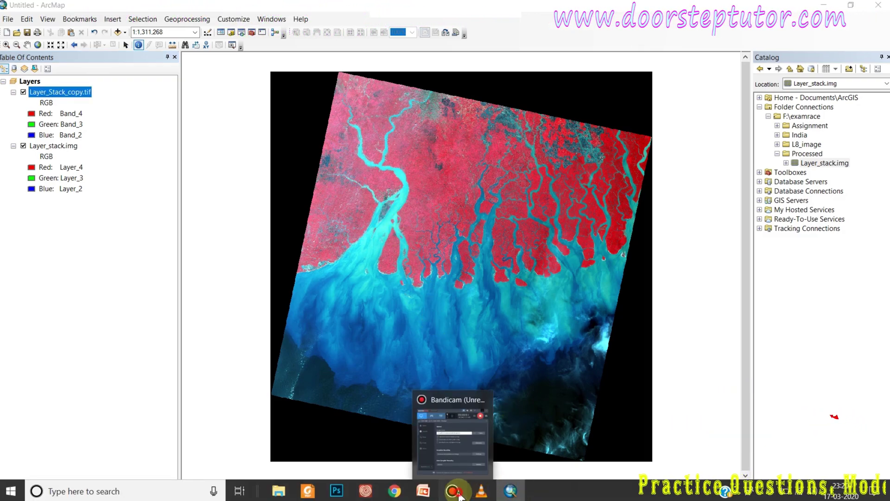